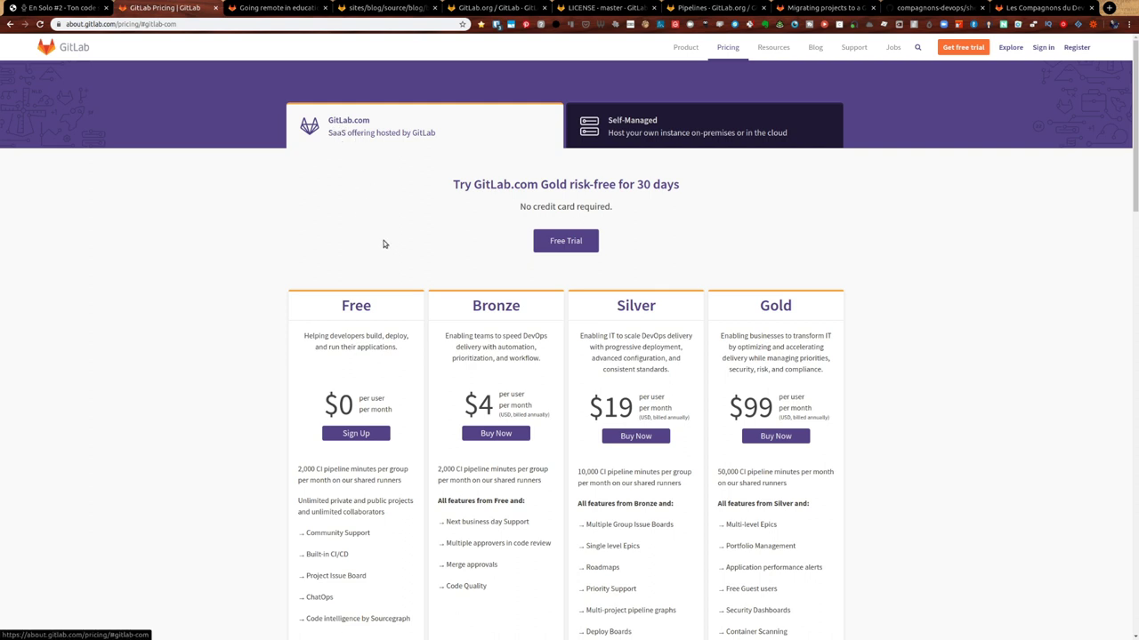
# Review the GitLab.com pricing plans, switch to the Self-Managed offering and examine its plans from Core to Ultimate.
pyautogui.scroll(-3, 289, 502)
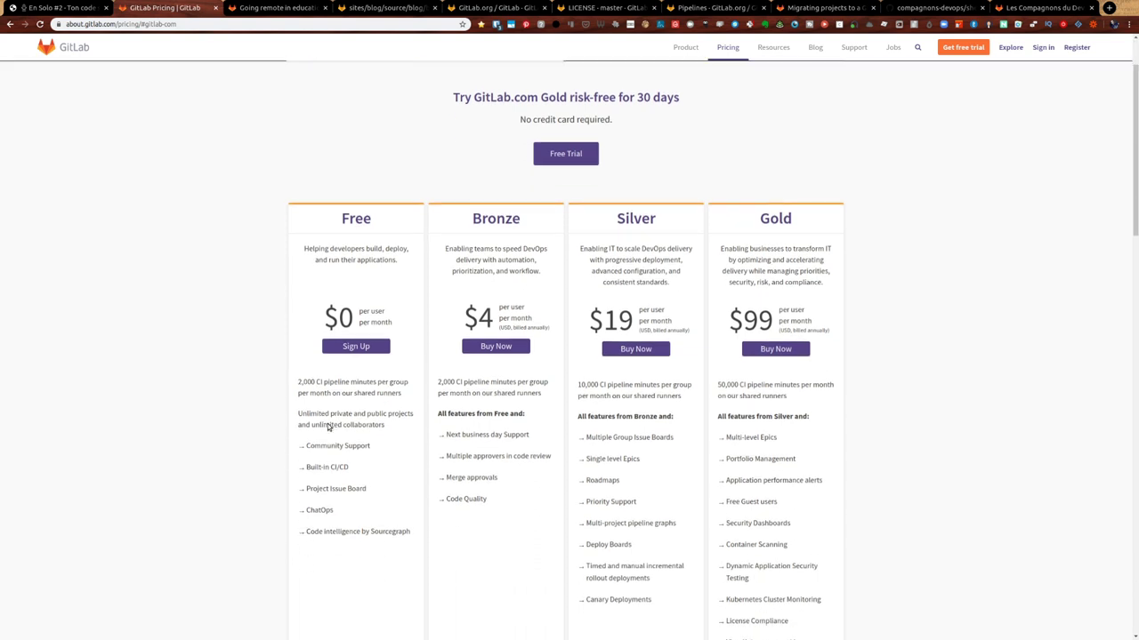
pyautogui.scroll(3, 403, 240)
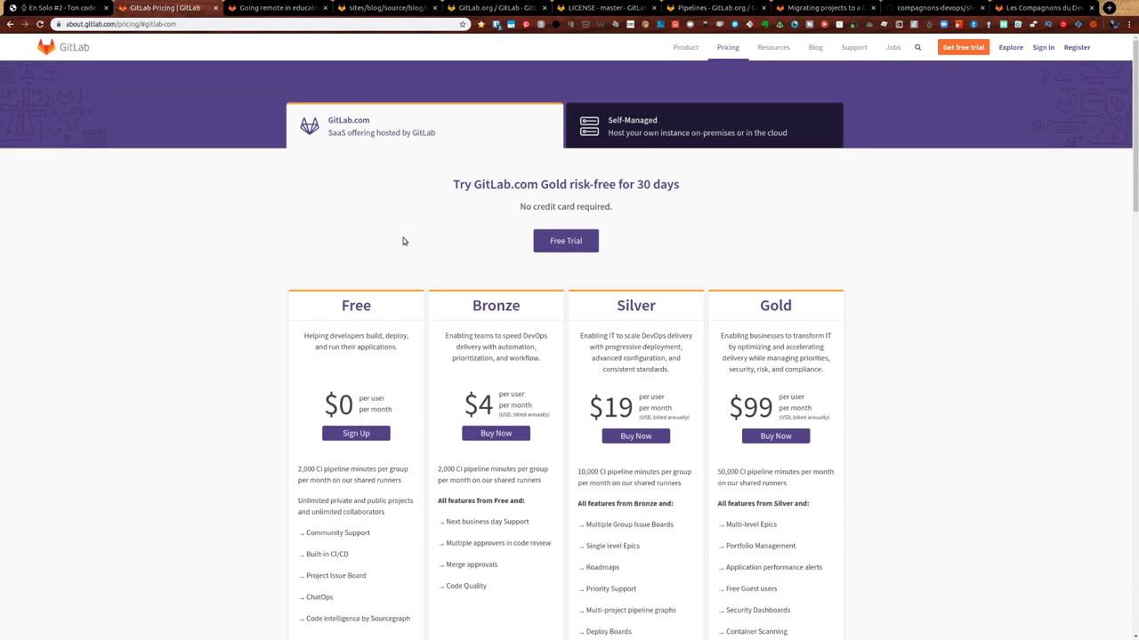
pyautogui.click(642, 131)
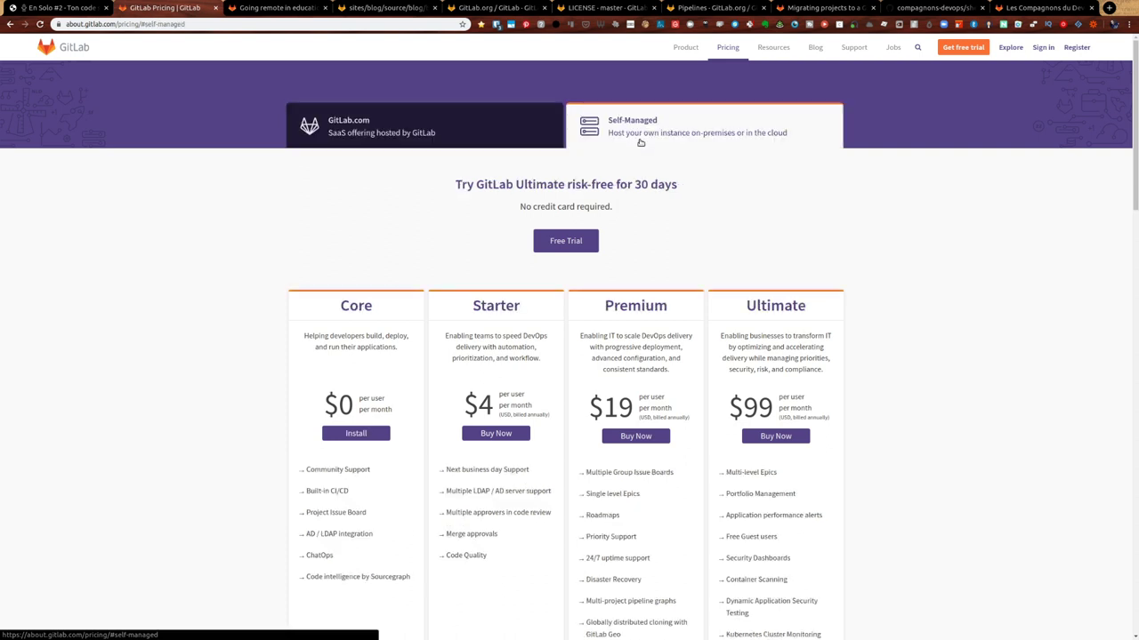
pyautogui.scroll(-1, 363, 254)
pyautogui.scroll(-2, 360, 267)
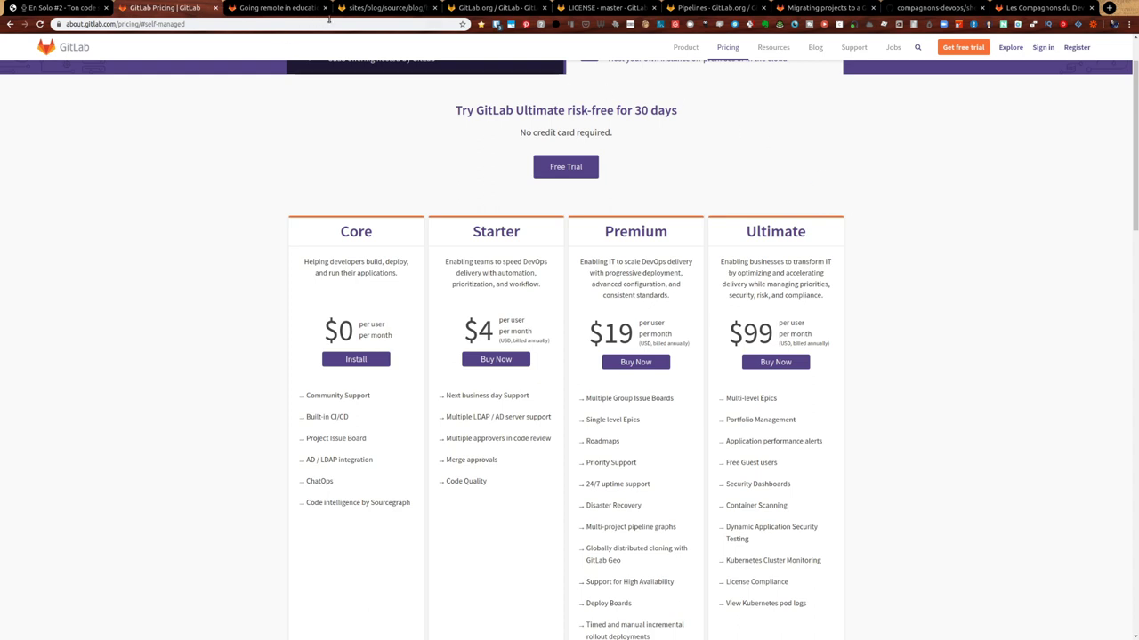
# Open GitLab's own project page and look through the repository's directories, including the ee folder.
pyautogui.click(484, 8)
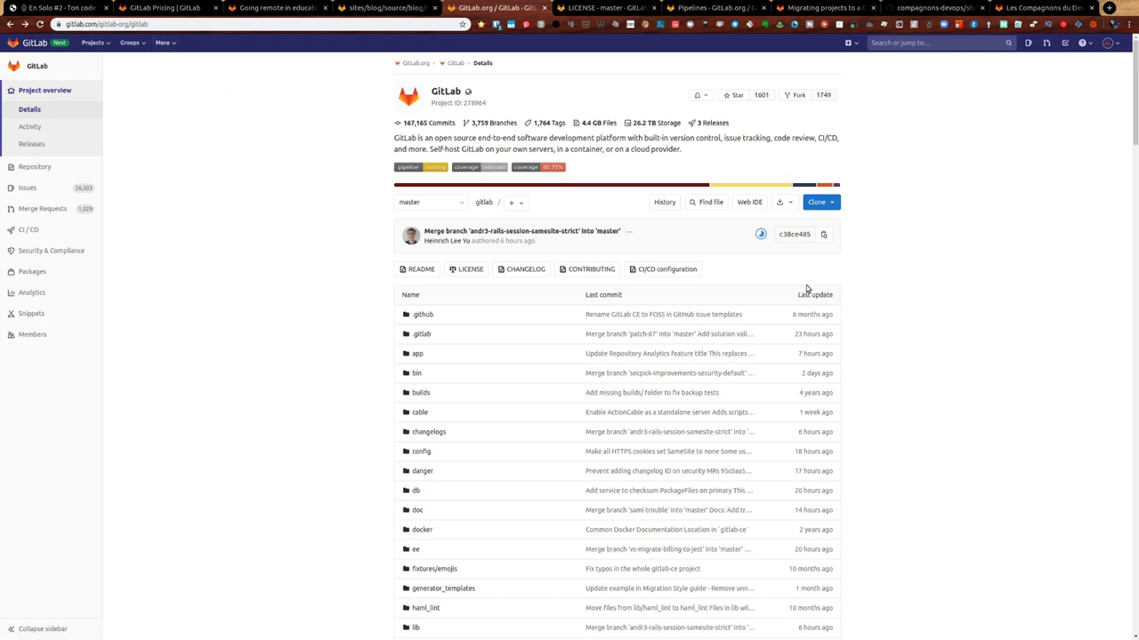
pyautogui.scroll(-1, 856, 303)
pyautogui.scroll(-5, 856, 303)
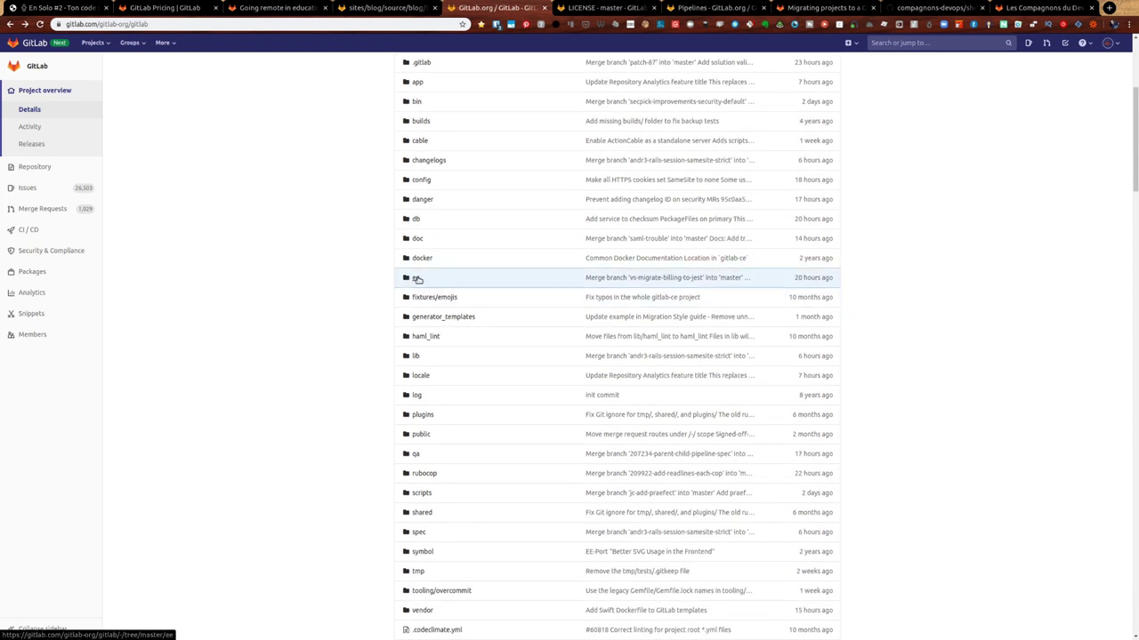
pyautogui.scroll(1, 418, 280)
pyautogui.scroll(5, 418, 280)
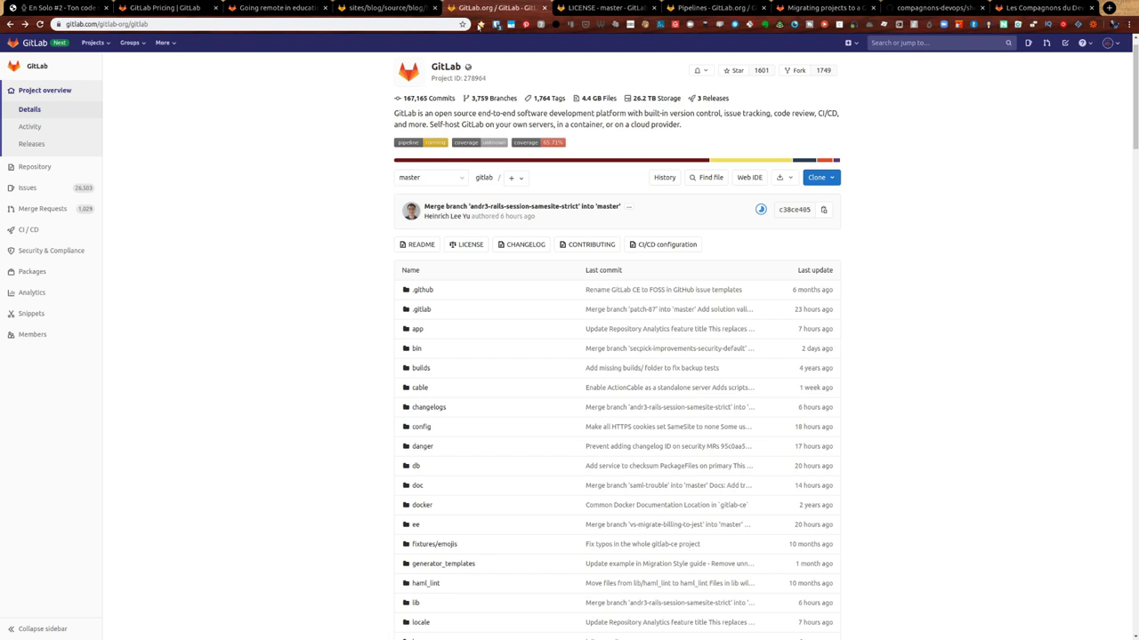
# Open the repository's LICENSE file and highlight the line covering content under the "ee/" directory.
pyautogui.click(577, 9)
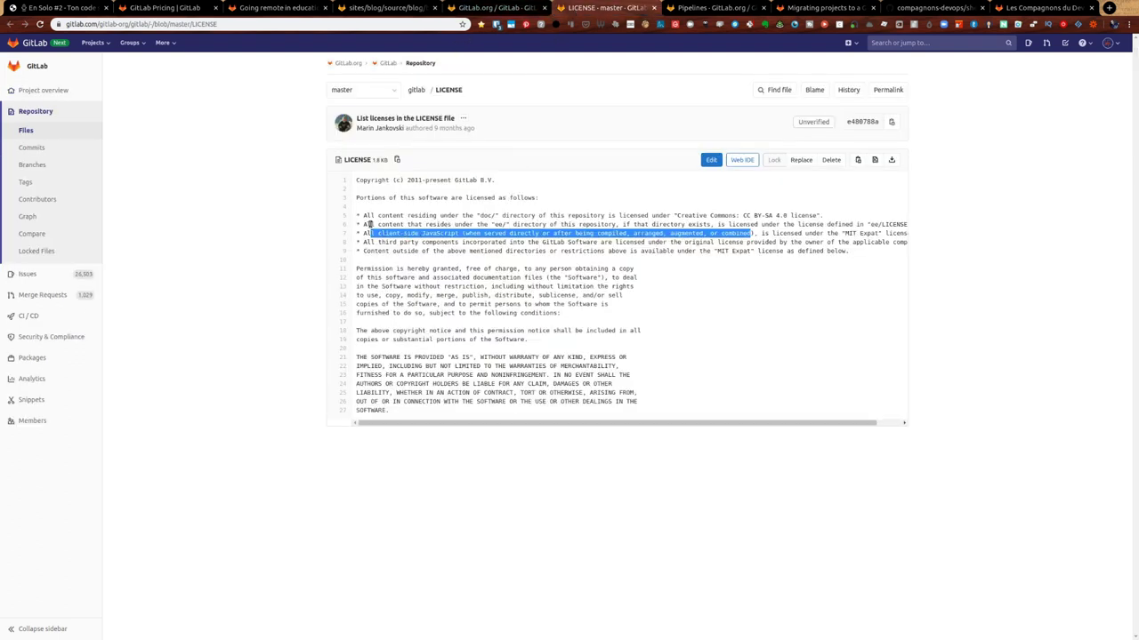
pyautogui.moveTo(359, 224); pyautogui.dragTo(893, 225)
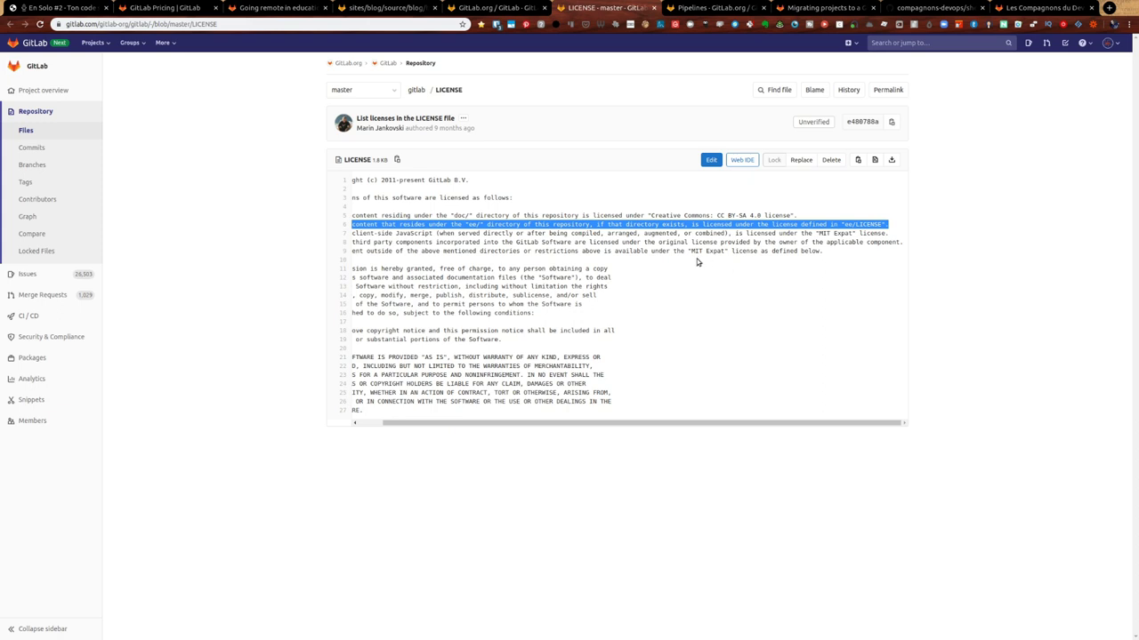
pyautogui.moveTo(475, 424); pyautogui.dragTo(450, 424)
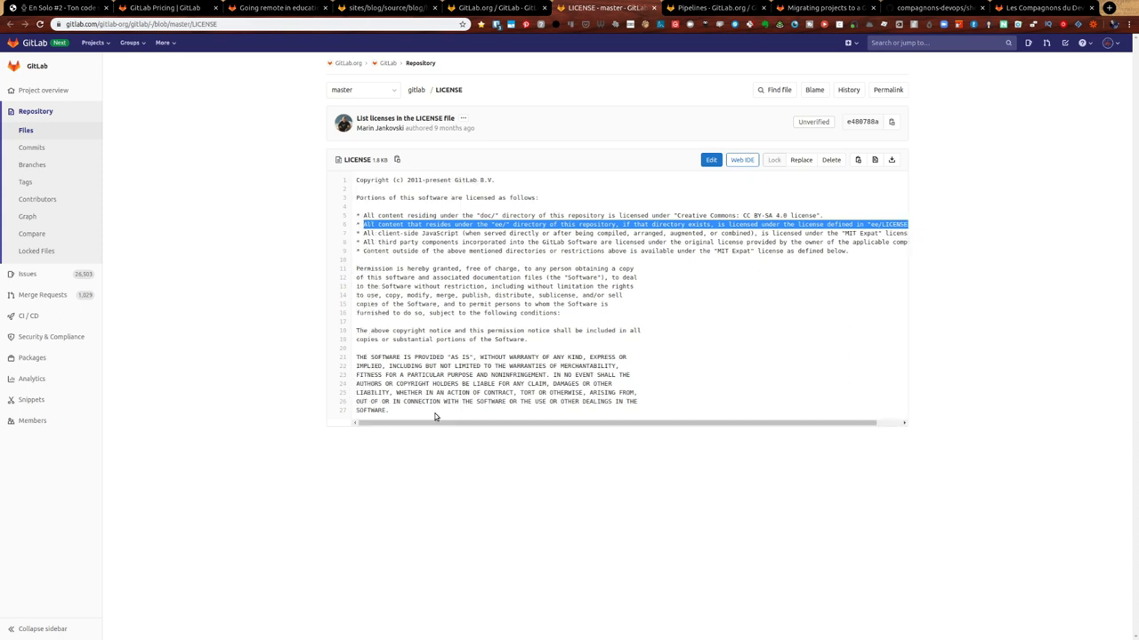
# Open the blog article "Going remote in education? Don't panic." and skim it down to the page footer.
pyautogui.click(276, 8)
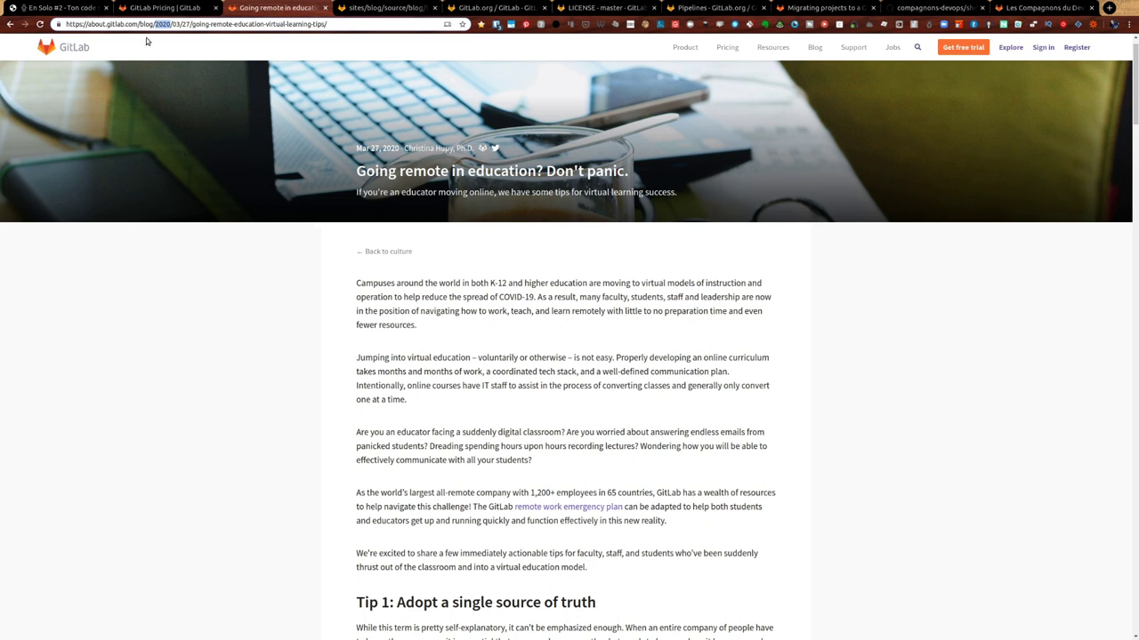
pyautogui.scroll(-8, 228, 216)
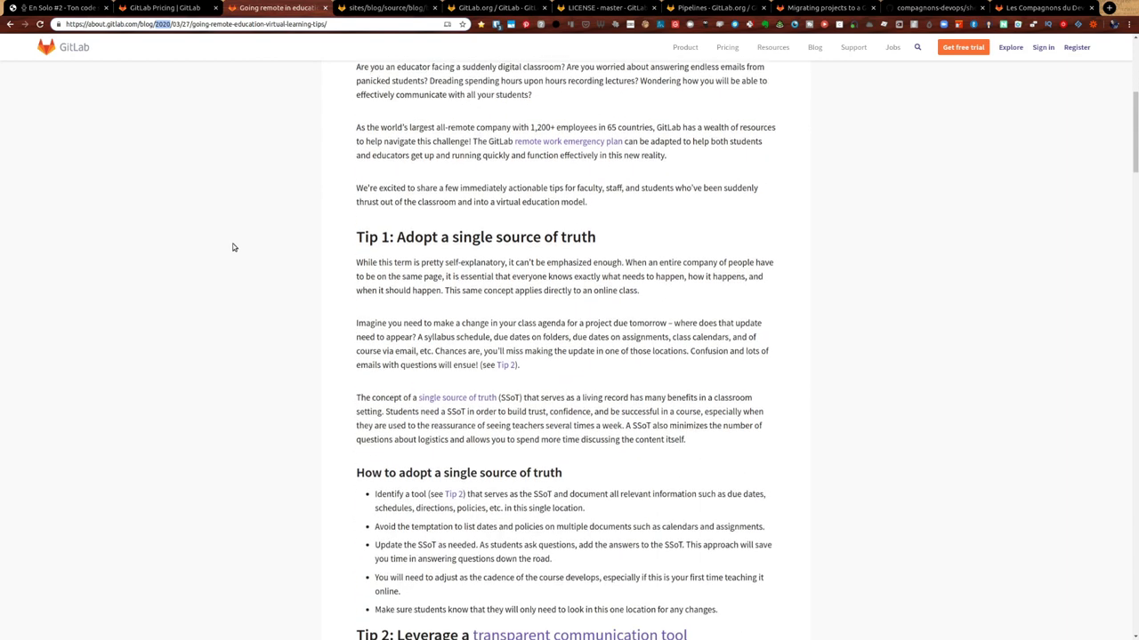
pyautogui.scroll(-10, 233, 247)
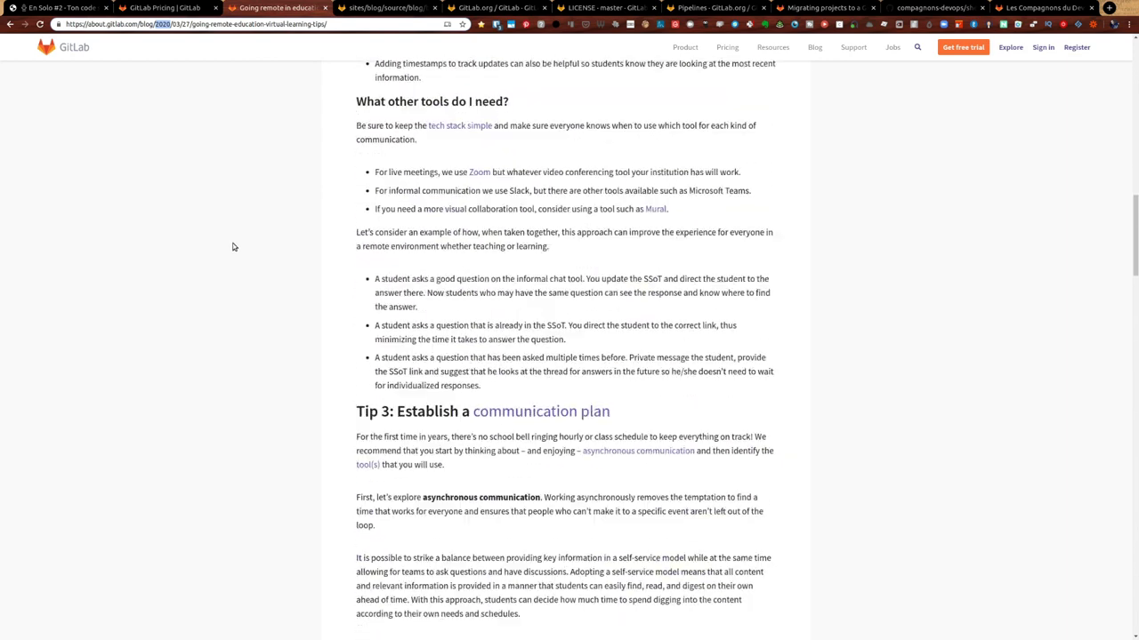
pyautogui.scroll(-20, 233, 247)
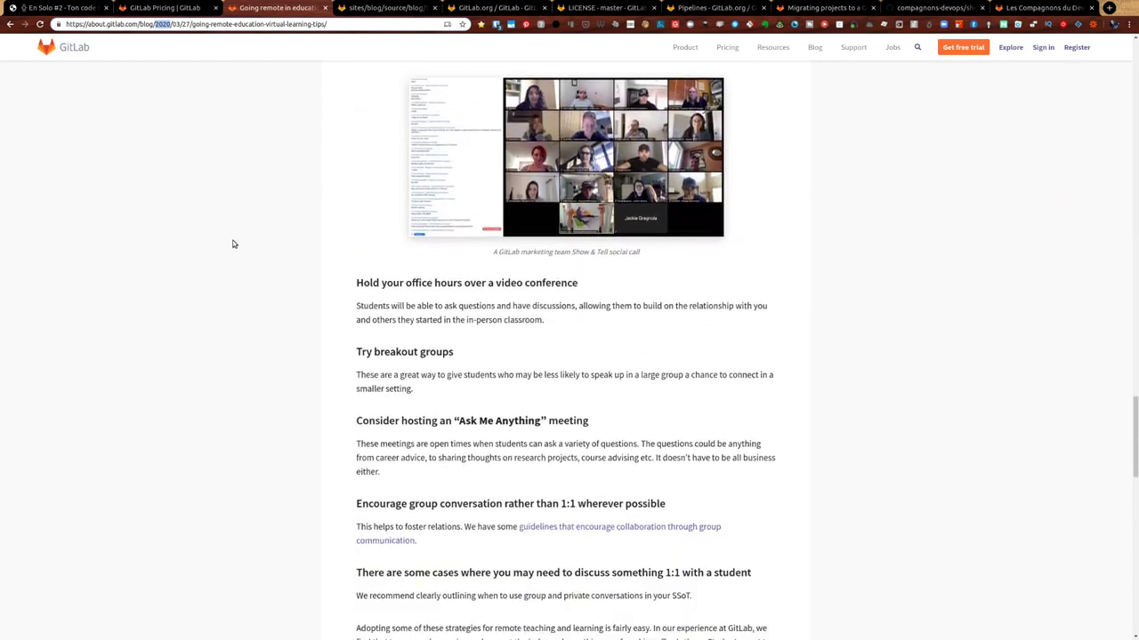
pyautogui.scroll(-2, 234, 243)
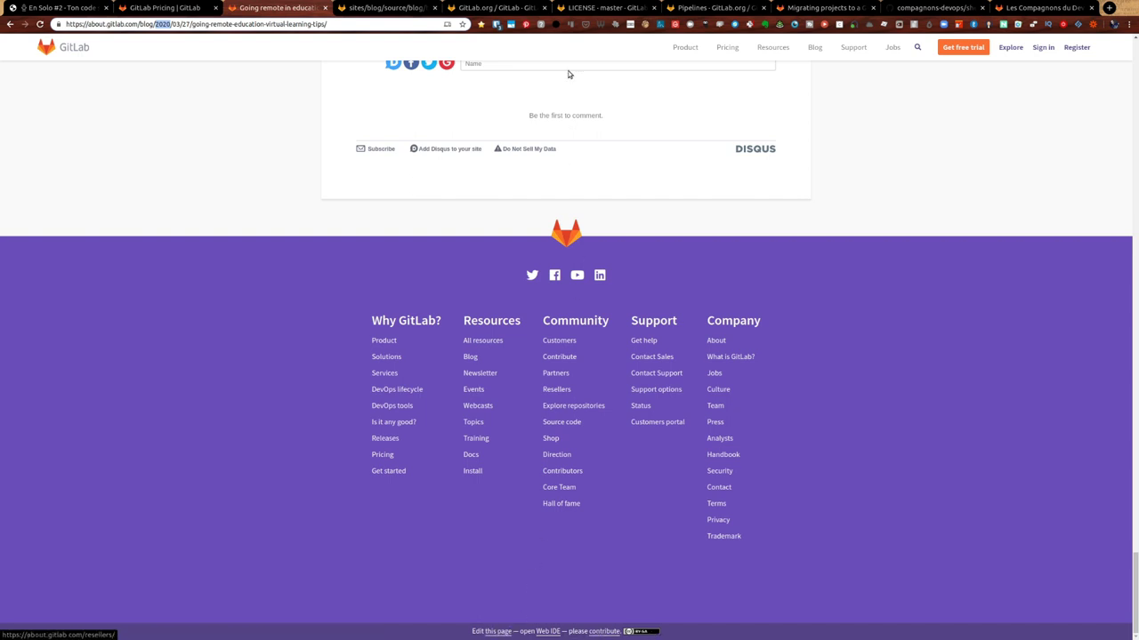
# Open the blog article's source file in the www-gitlab-com repository and examine its front matter and Markdown content.
pyautogui.click(400, 10)
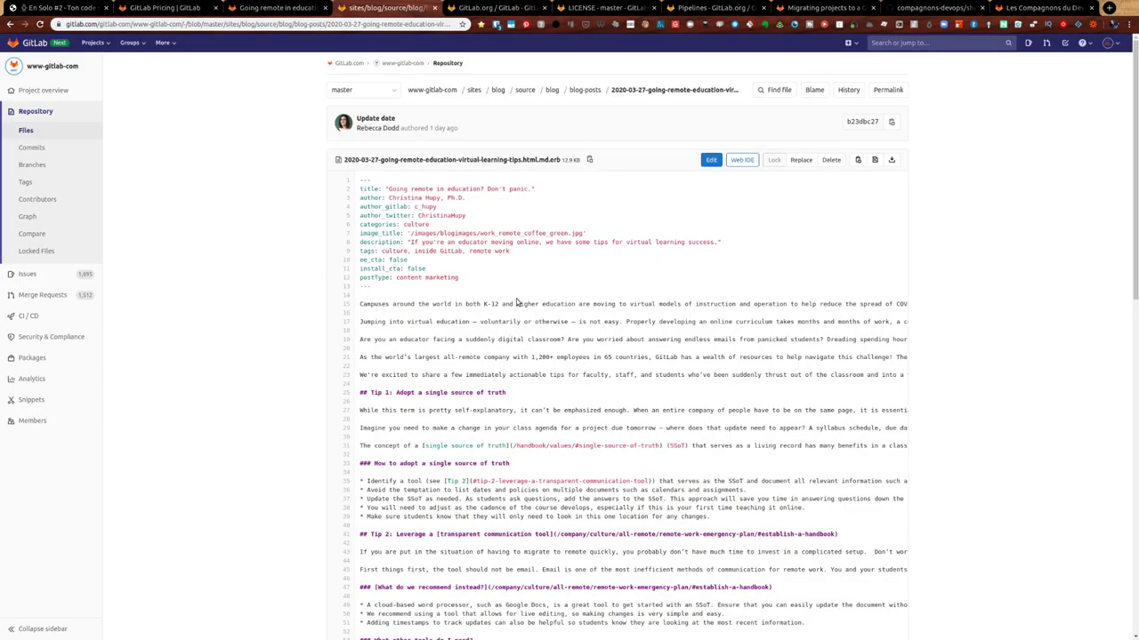
pyautogui.scroll(-5, 513, 320)
pyautogui.scroll(-5, 516, 302)
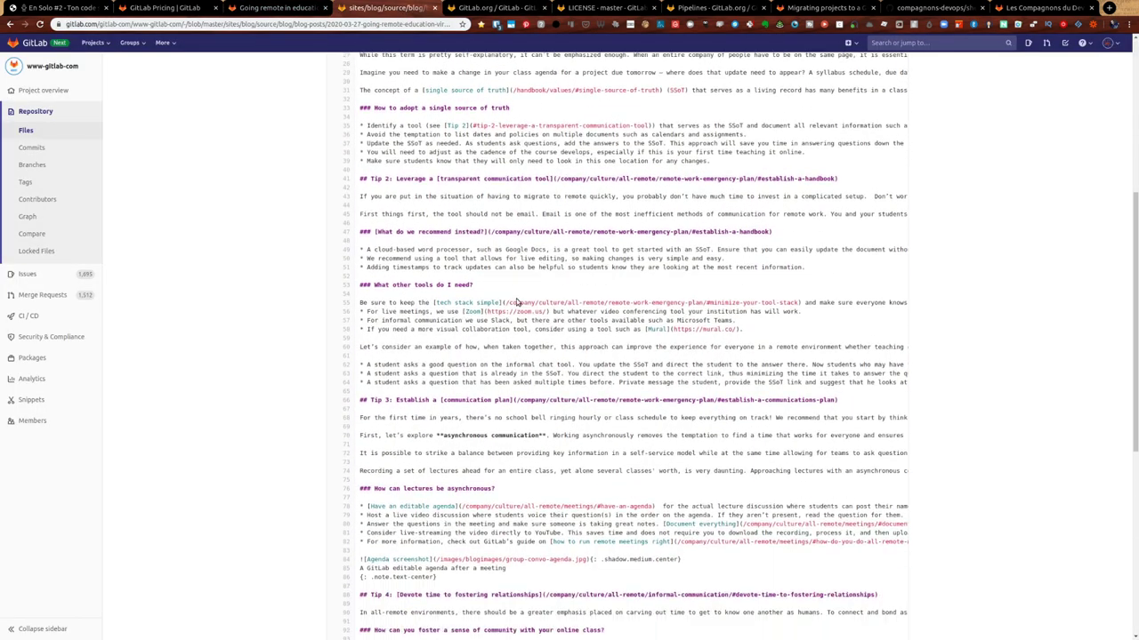
pyautogui.scroll(2, 516, 303)
pyautogui.scroll(6, 516, 298)
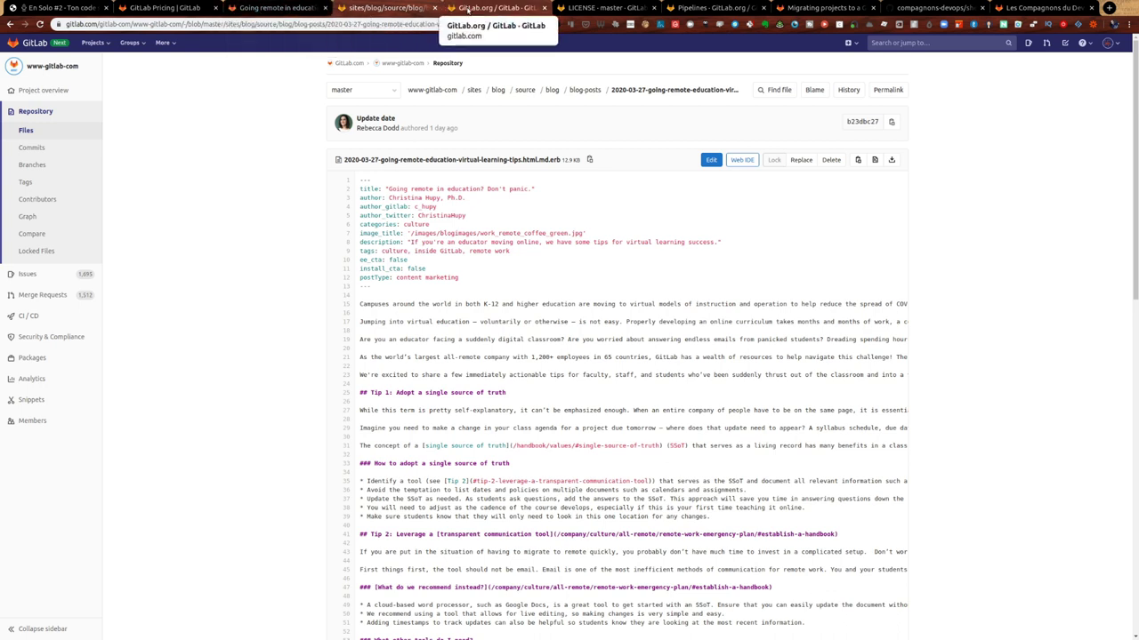
# Revisit the pricing page, and from the project migration documentation open the guide for GitHub.com or GitHub Enterprise.
pyautogui.hotkey('ctrl', '2')
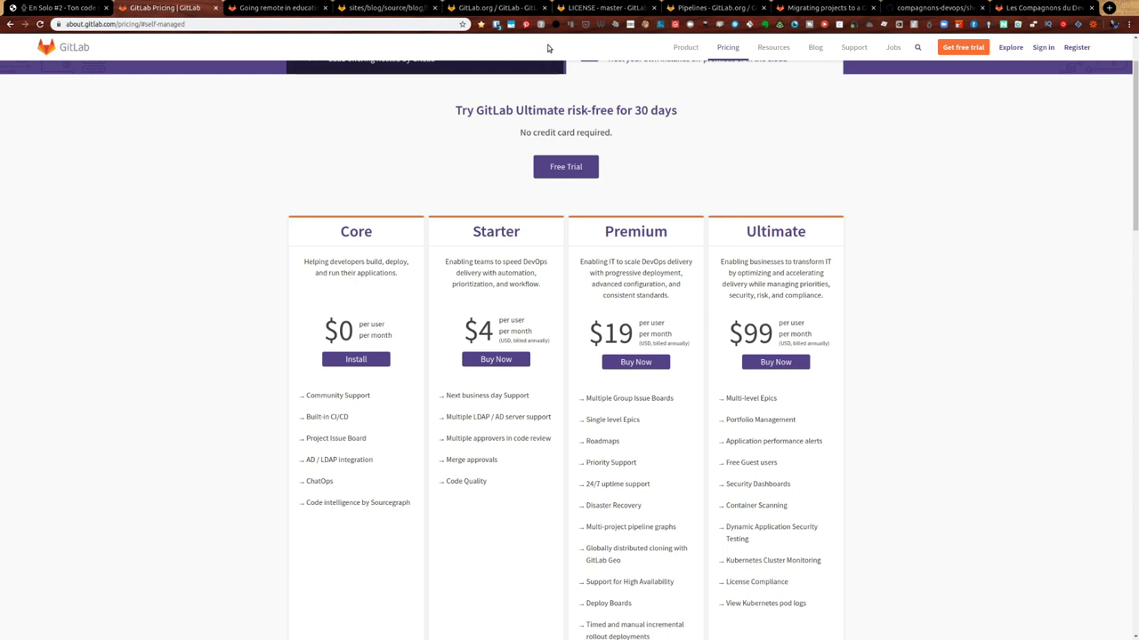
pyautogui.click(799, 9)
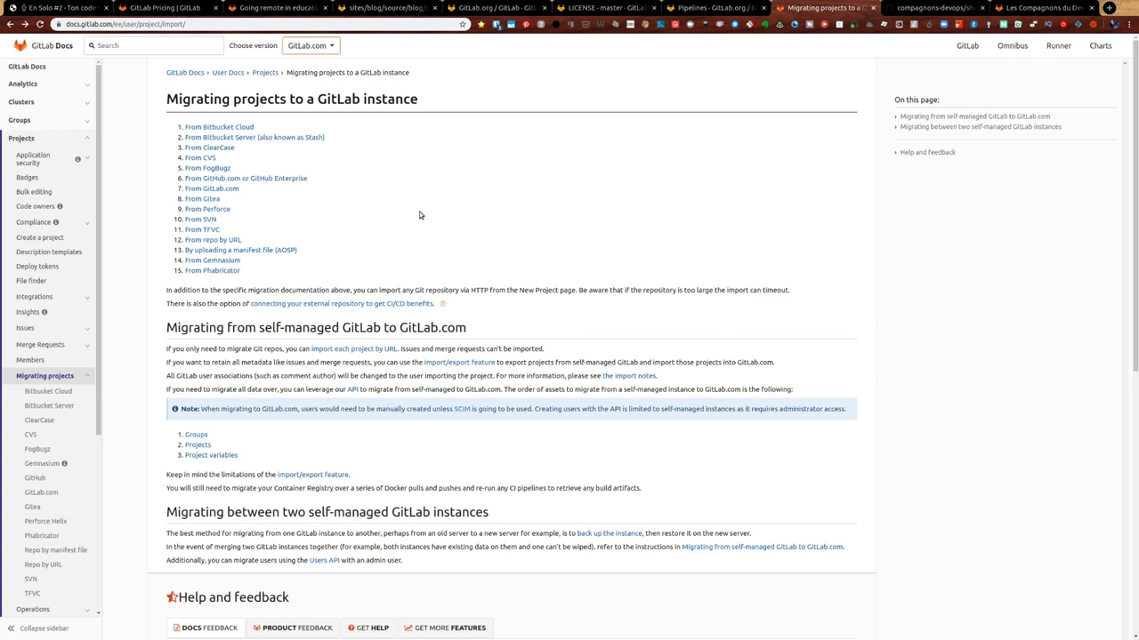
pyautogui.tripleClick(344, 181)
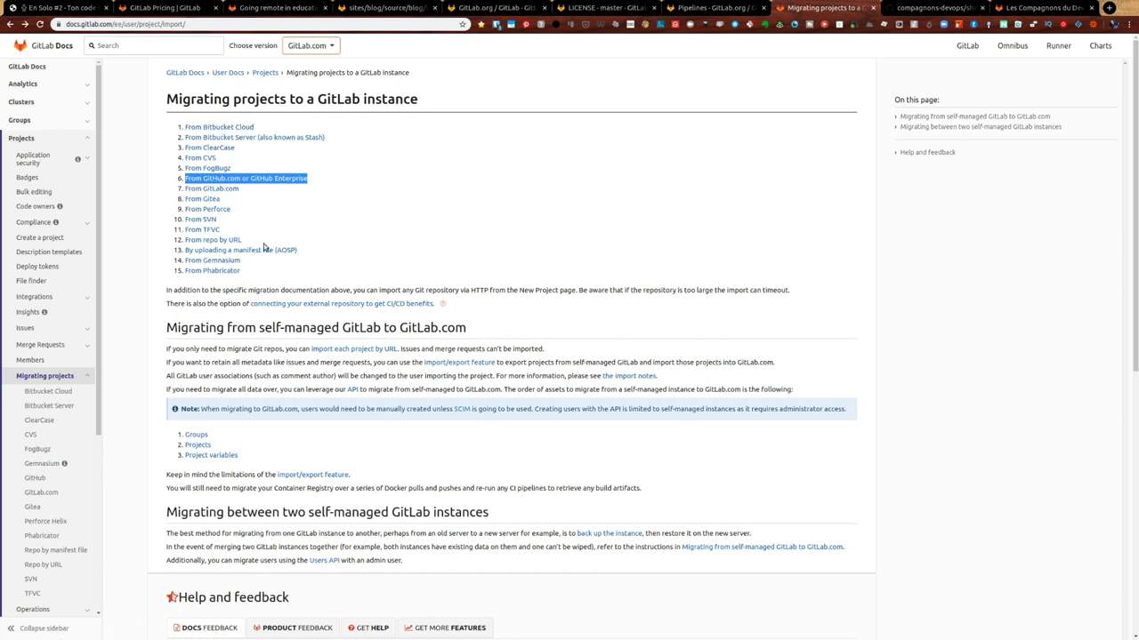
pyautogui.click(287, 179)
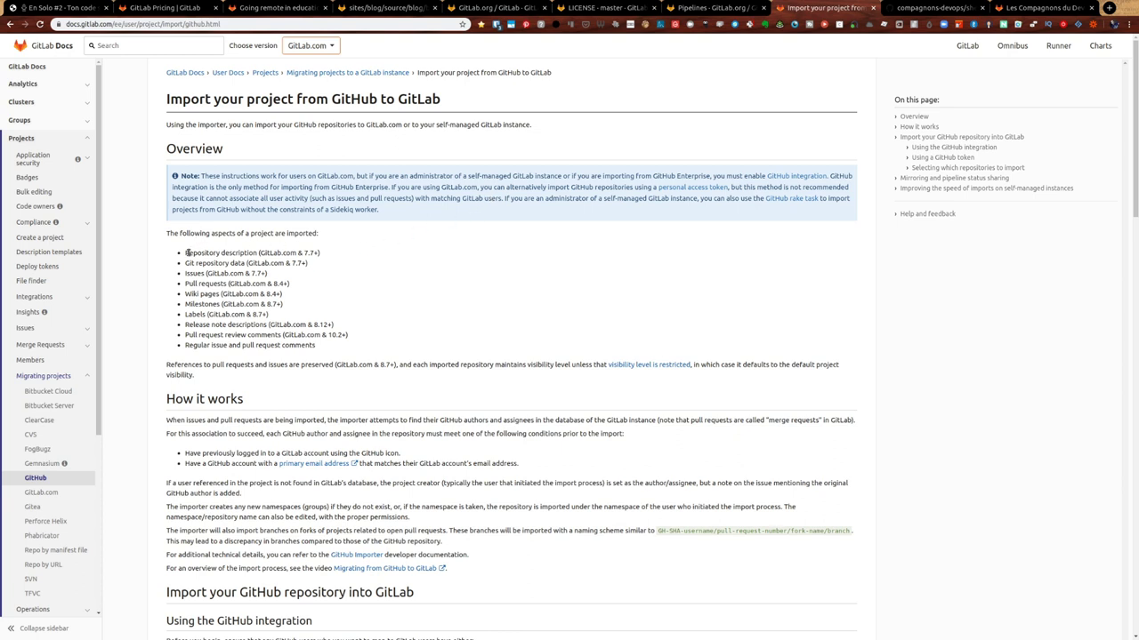
# Highlight the importable project aspects in the GitHub import guide and examine the instructions for importing a repository.
pyautogui.moveTo(186, 252)
pyautogui.mouseDown()
pyautogui.moveTo(259, 254)
pyautogui.moveTo(180, 264)
pyautogui.mouseUp()
pyautogui.moveTo(185, 273); pyautogui.dragTo(219, 297)
pyautogui.scroll(-4, 476, 323)
pyautogui.scroll(-3, 477, 324)
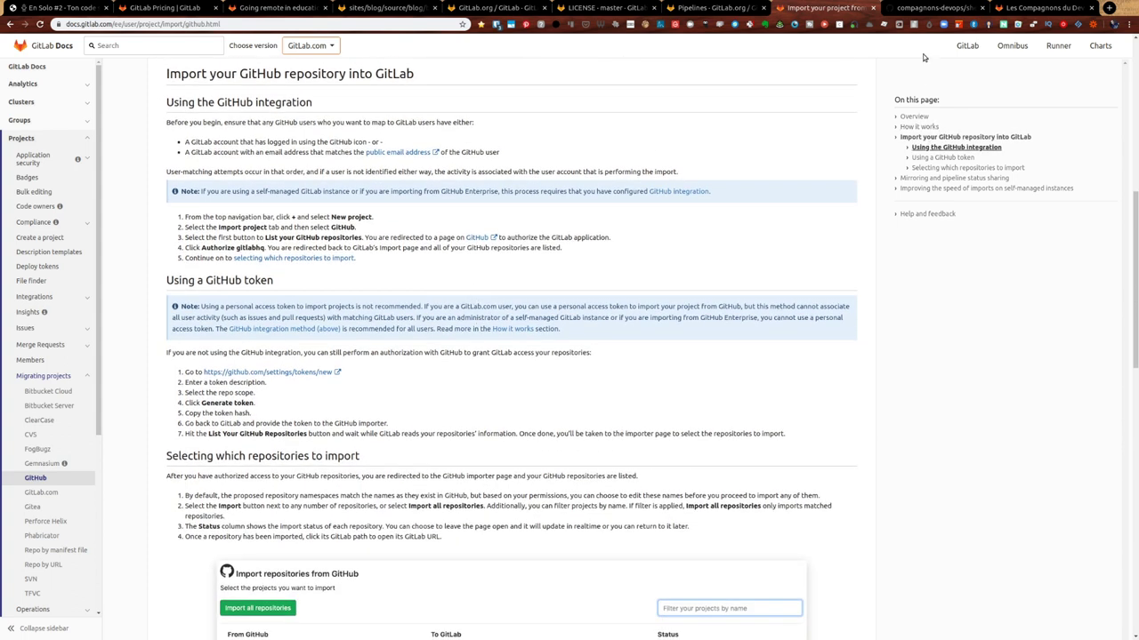
# Switch to the compagnons-devops/shellfactory repository on GitHub and inspect its branches, issues, pull requests and wiki.
pyautogui.click(926, 11)
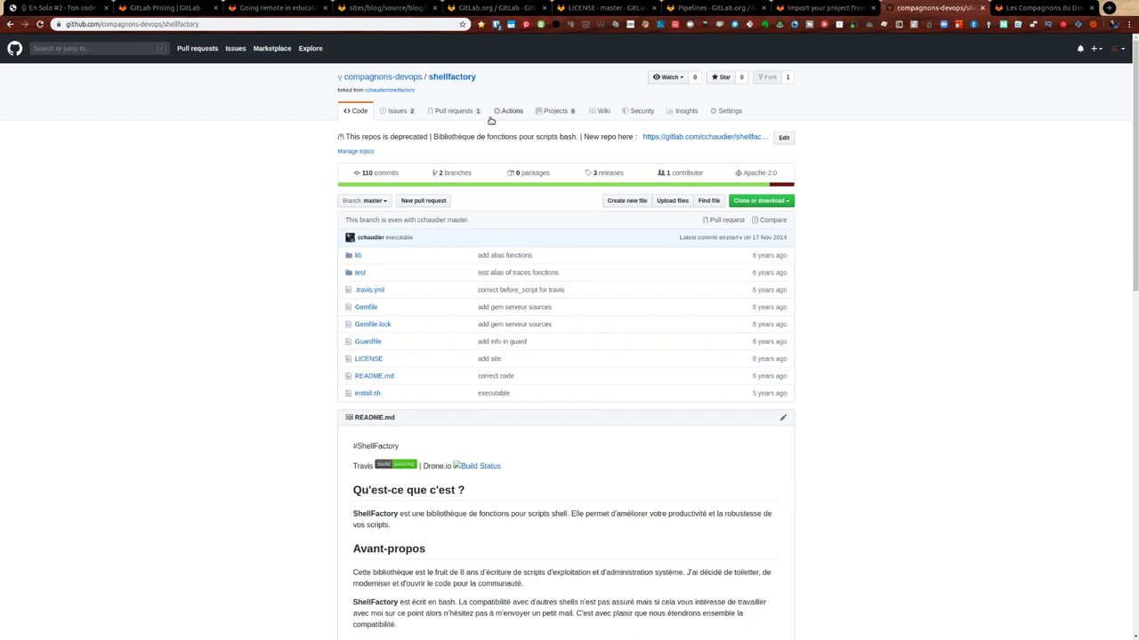
pyautogui.click(460, 175)
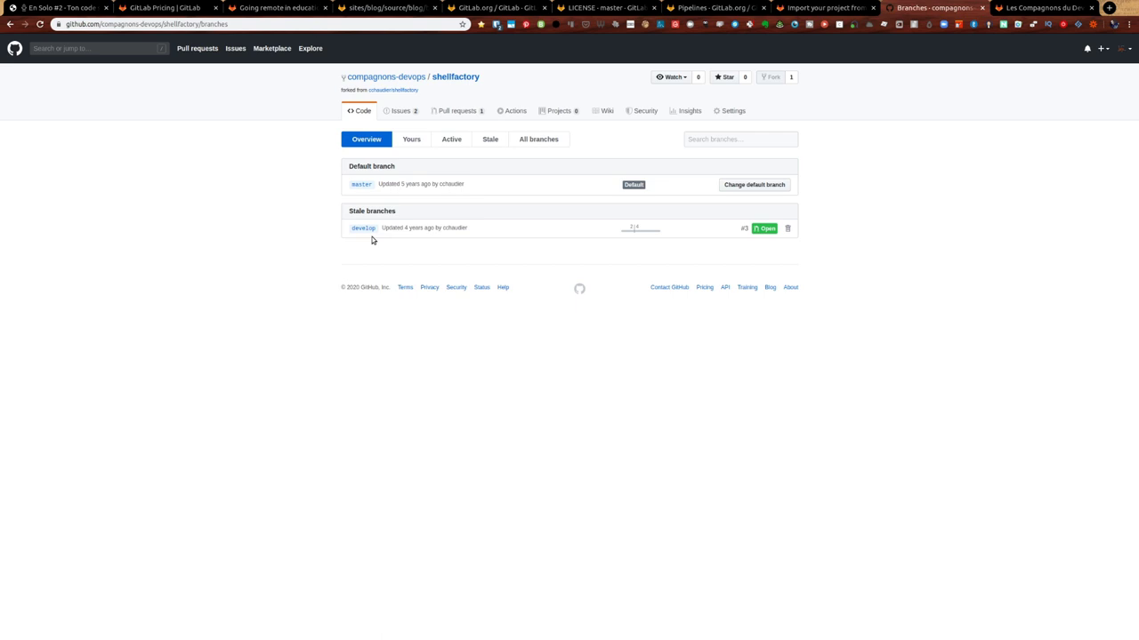
pyautogui.click(403, 113)
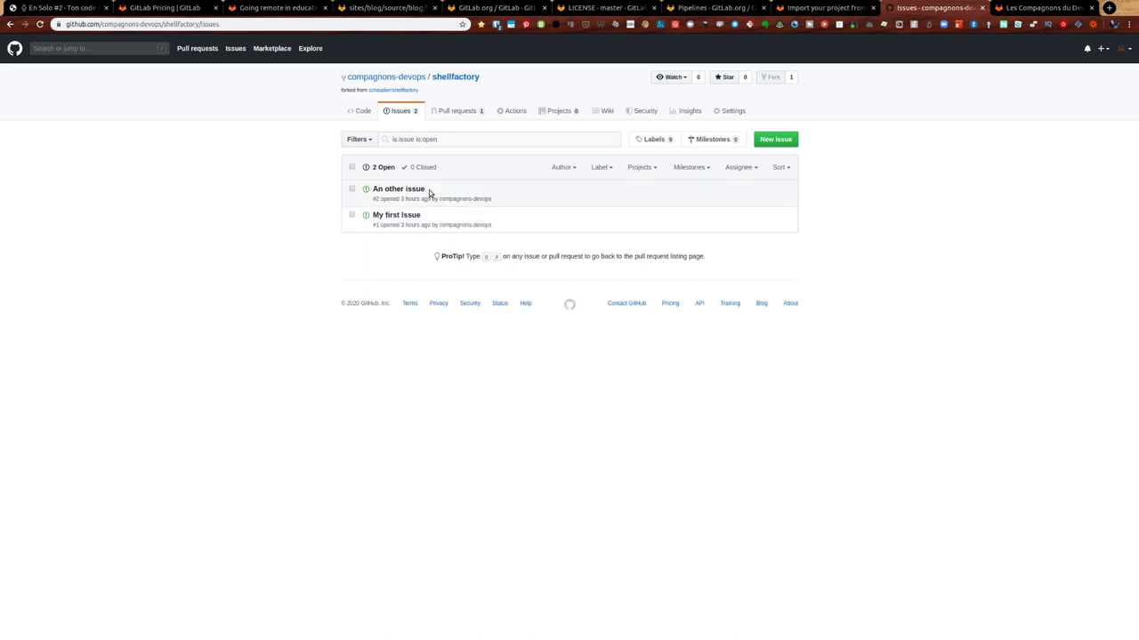
pyautogui.click(457, 112)
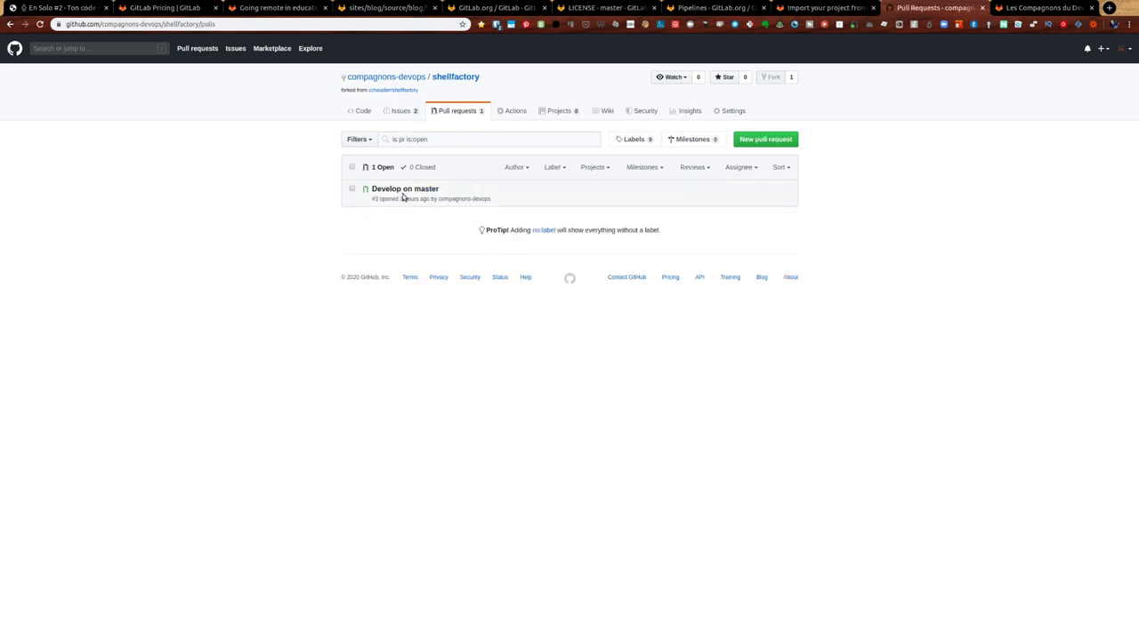
pyautogui.click(603, 113)
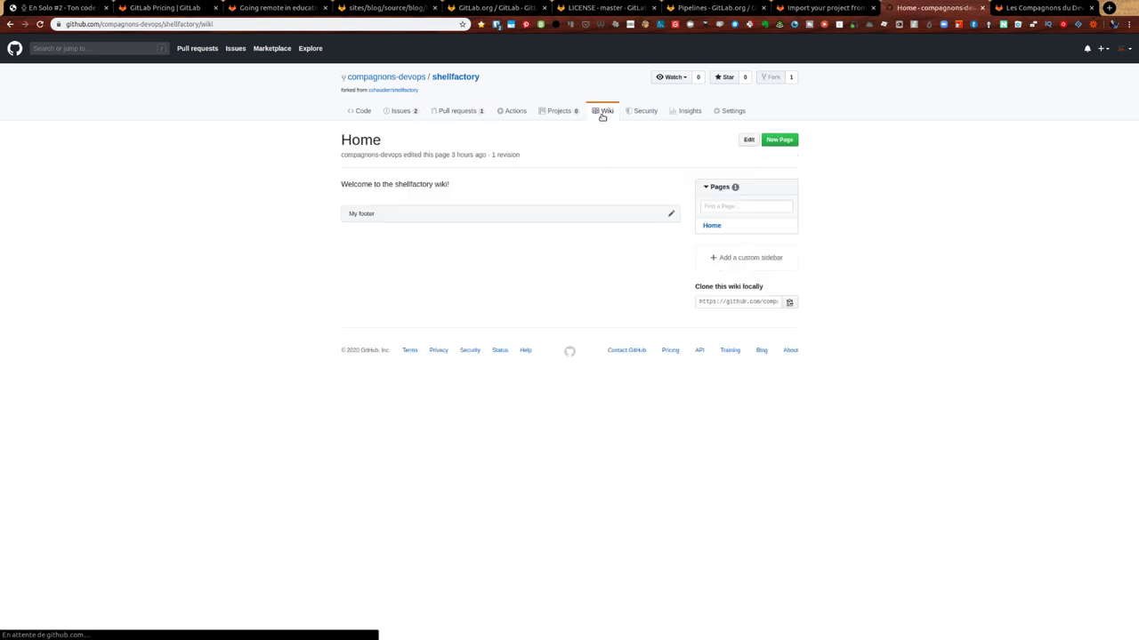
# Return to the shellfactory repository's code page and display its HTTPS clone URL.
pyautogui.click(354, 111)
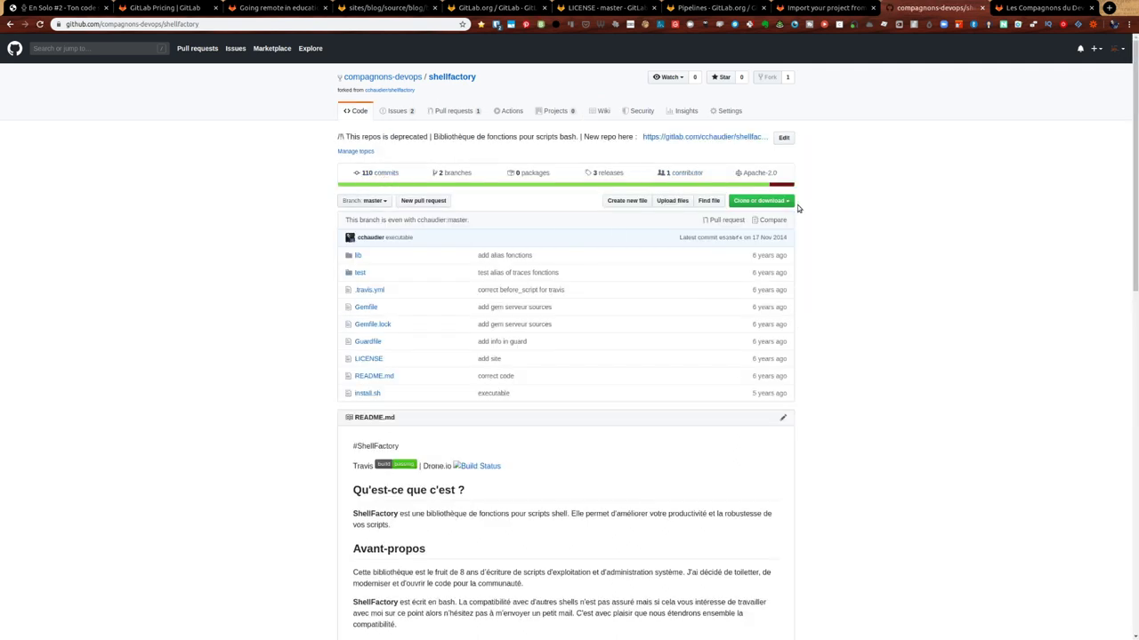
pyautogui.click(760, 200)
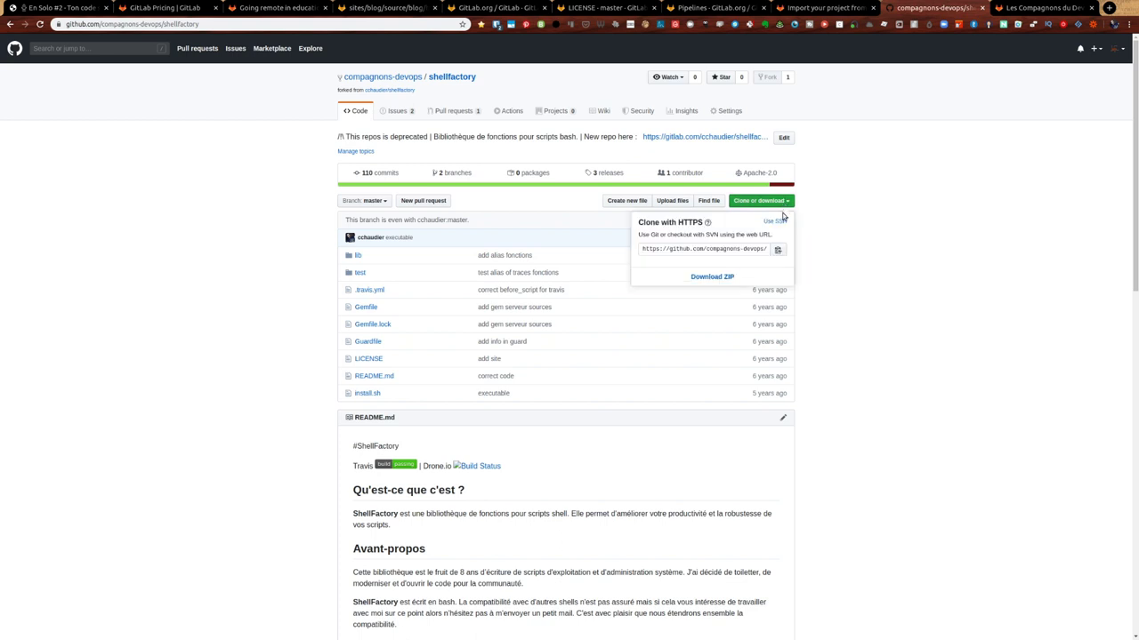
pyautogui.click(379, 172)
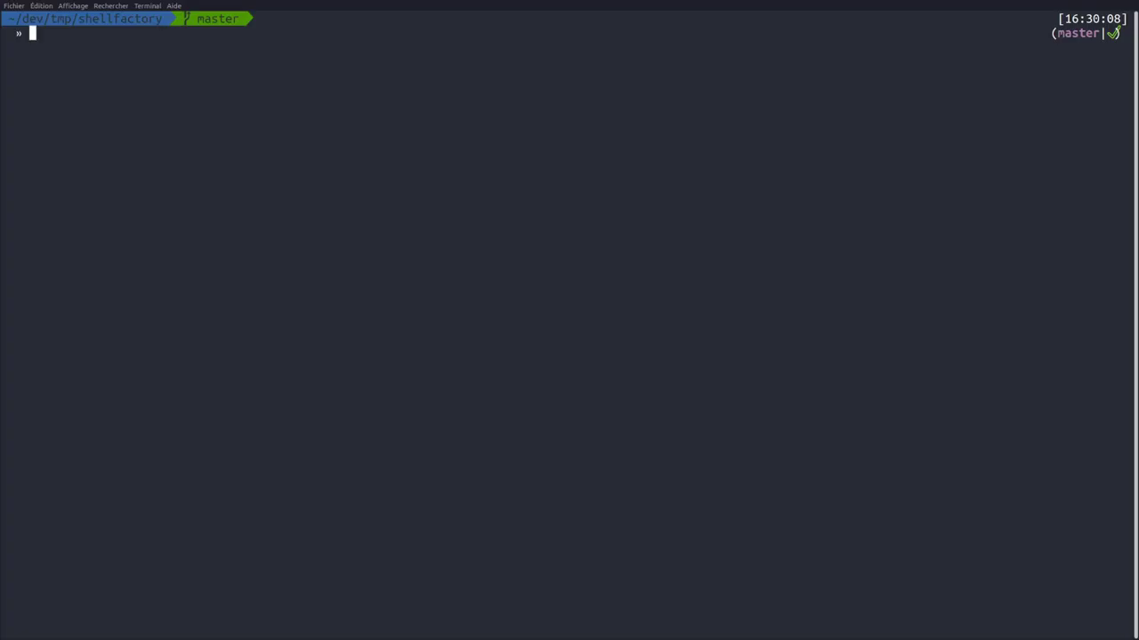
# In the terminal, view the local shellfactory clone's commit graph with glol and list its files with ll.
pyautogui.write('glol')
pyautogui.press('Return')
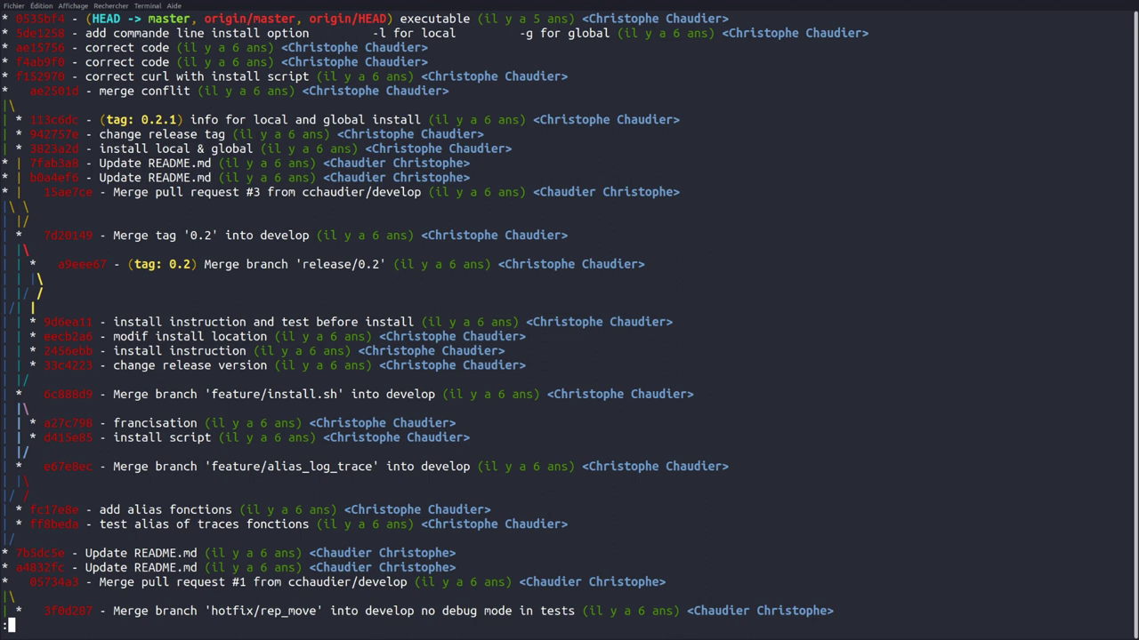
pyautogui.write('q')
pyautogui.write('ll')
pyautogui.press('Return')
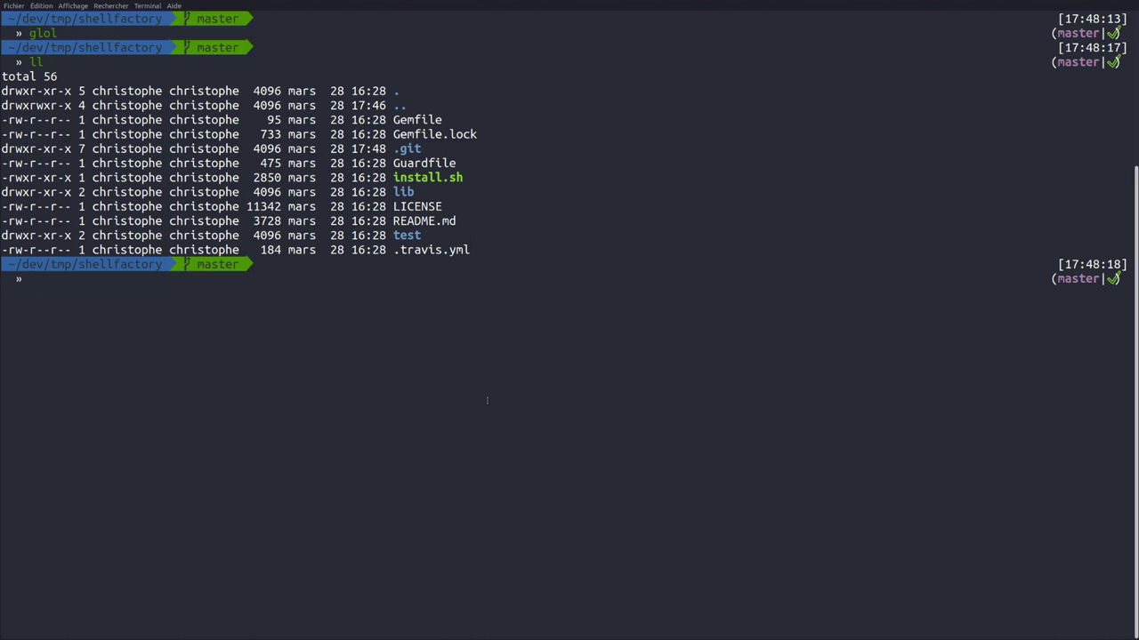
# Move up to the parent directory and rename the shellfactory folder to shellfactory_github.
pyautogui.write('cd ..')
pyautogui.press('Return')
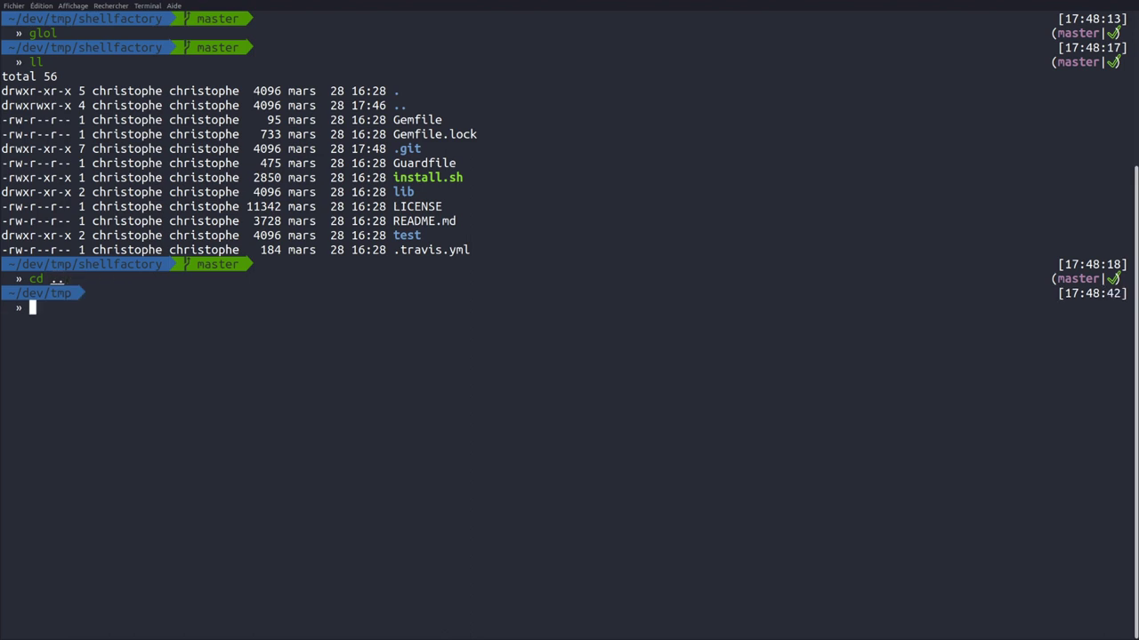
pyautogui.write('mv')
pyautogui.press('Right')
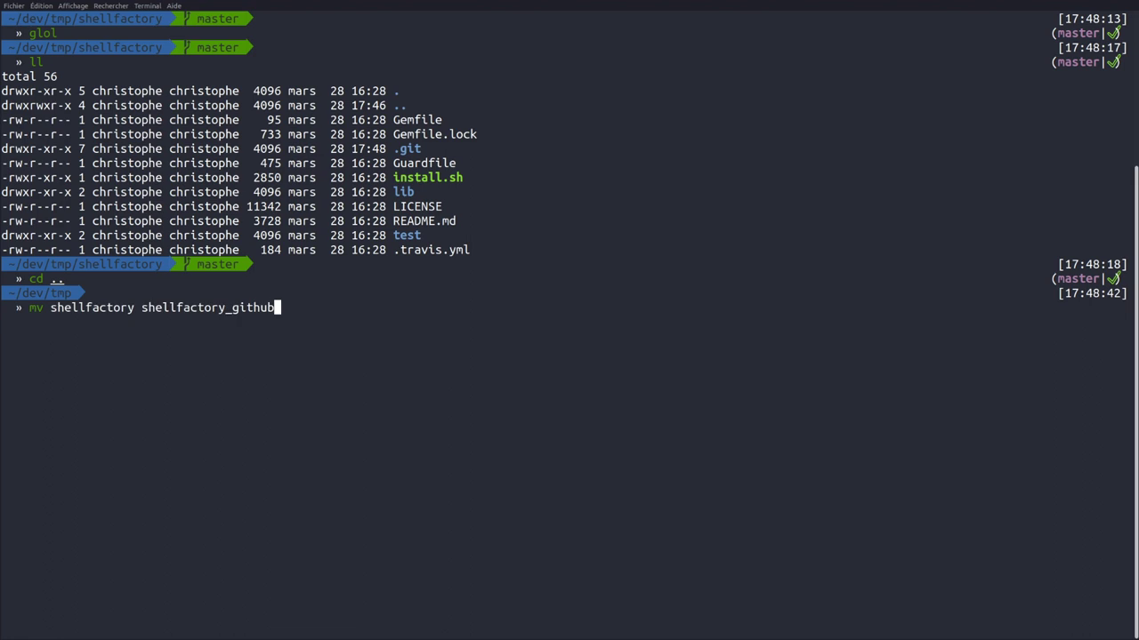
pyautogui.press('Return')
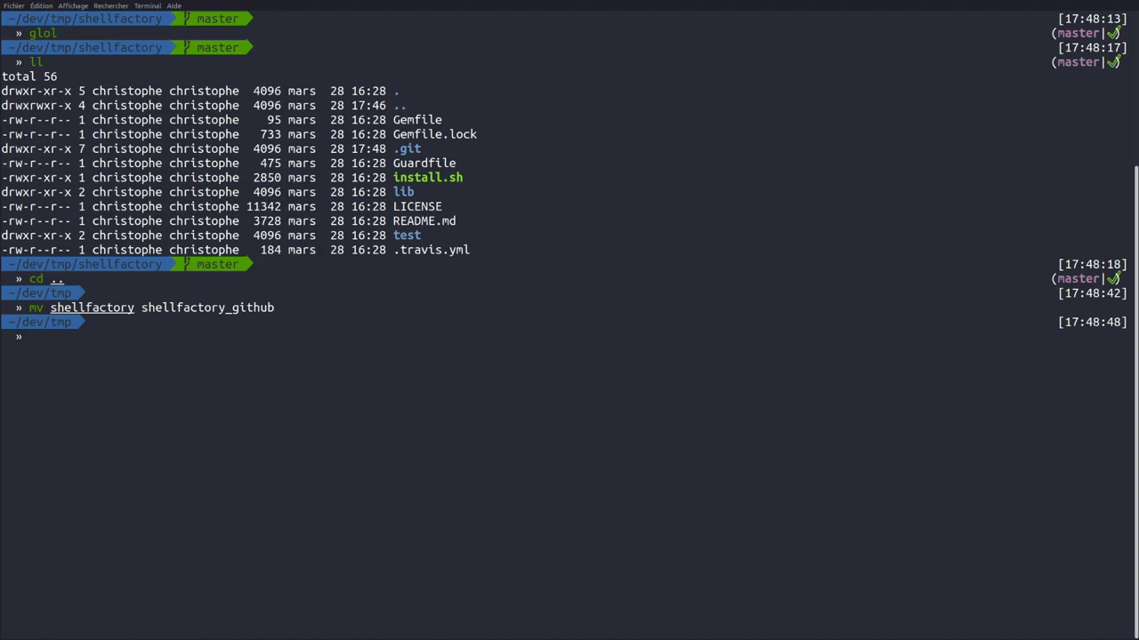
# Switch to GitLab in the browser and start a new project imported from GitHub.
pyautogui.hotkey('alt', 'Tab')
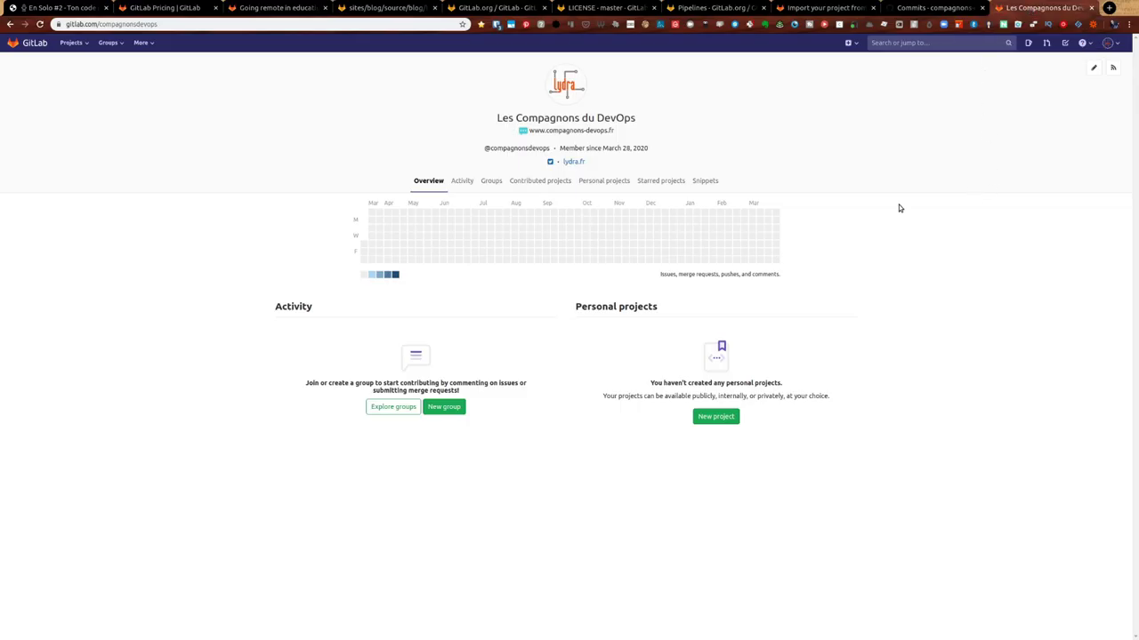
pyautogui.click(717, 418)
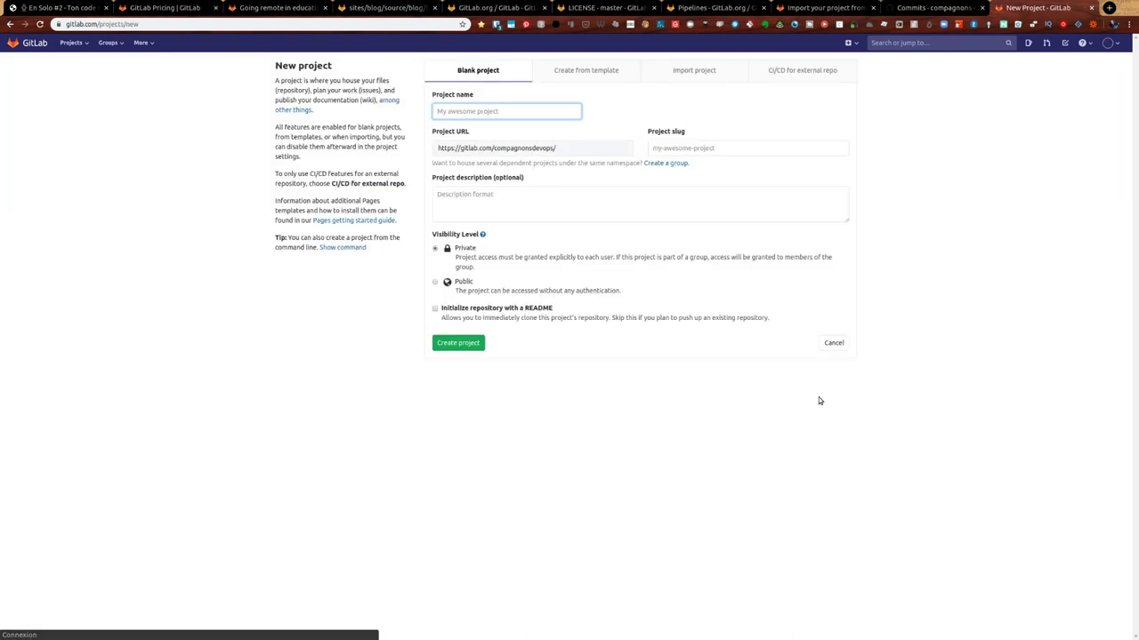
pyautogui.click(702, 71)
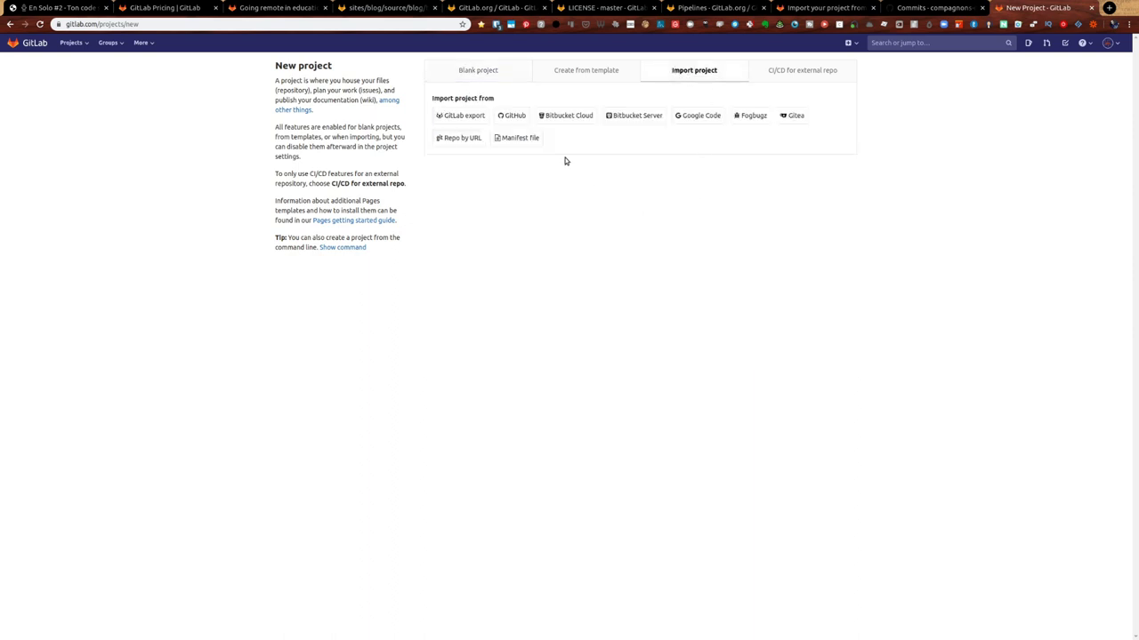
pyautogui.click(512, 115)
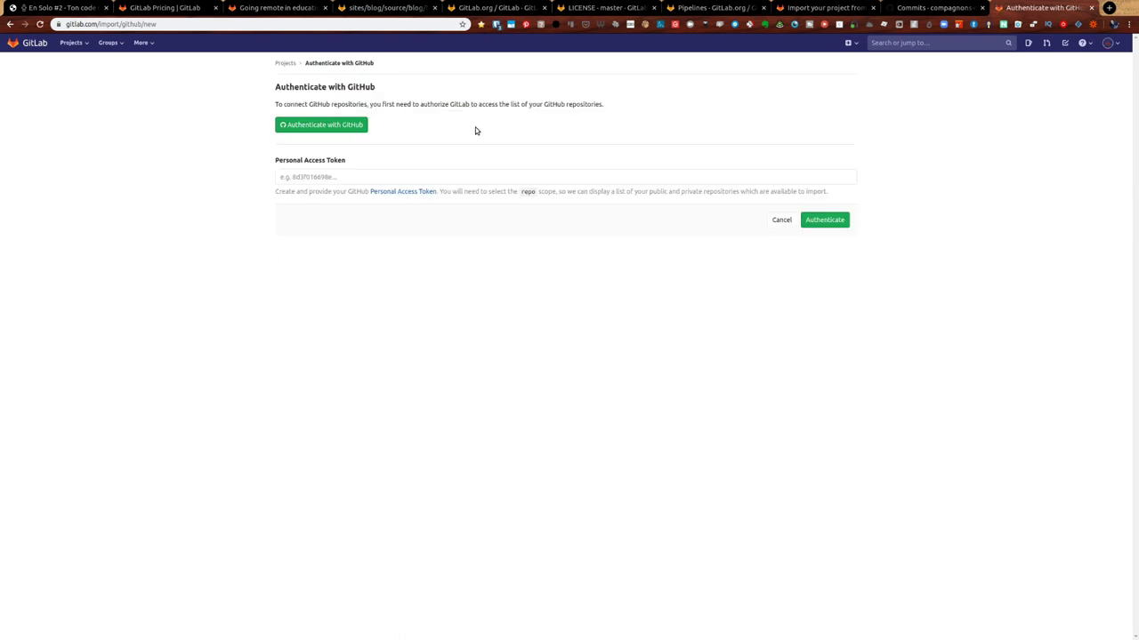
# Authenticate with GitHub, authorize gitlabhq and confirm the compagnons-devops account password using the saved credentials.
pyautogui.click(348, 126)
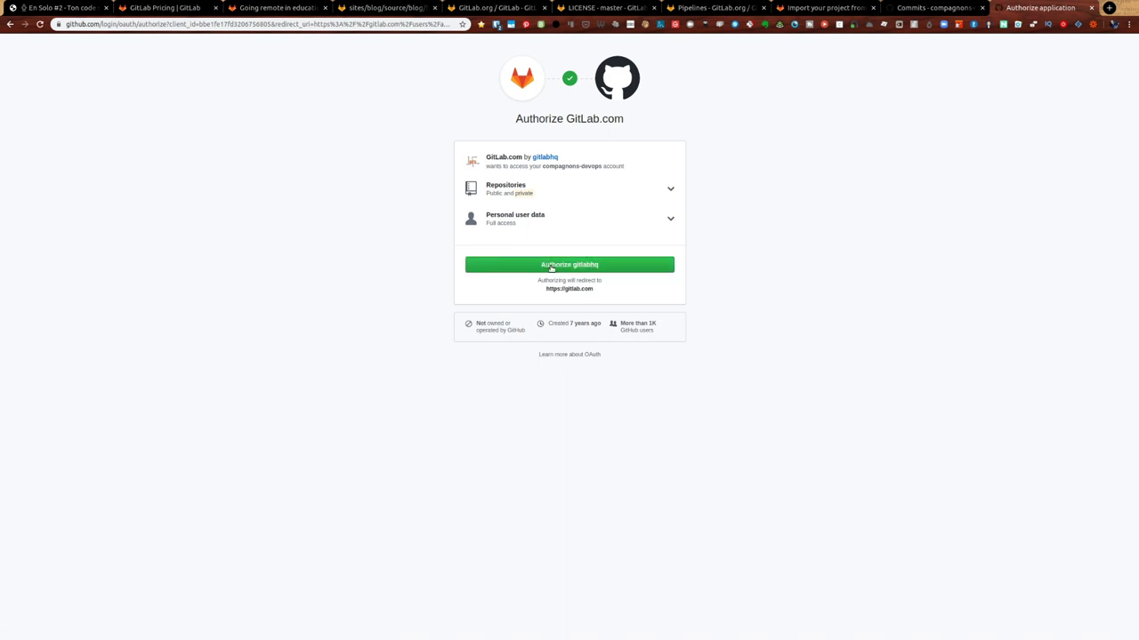
pyautogui.click(552, 265)
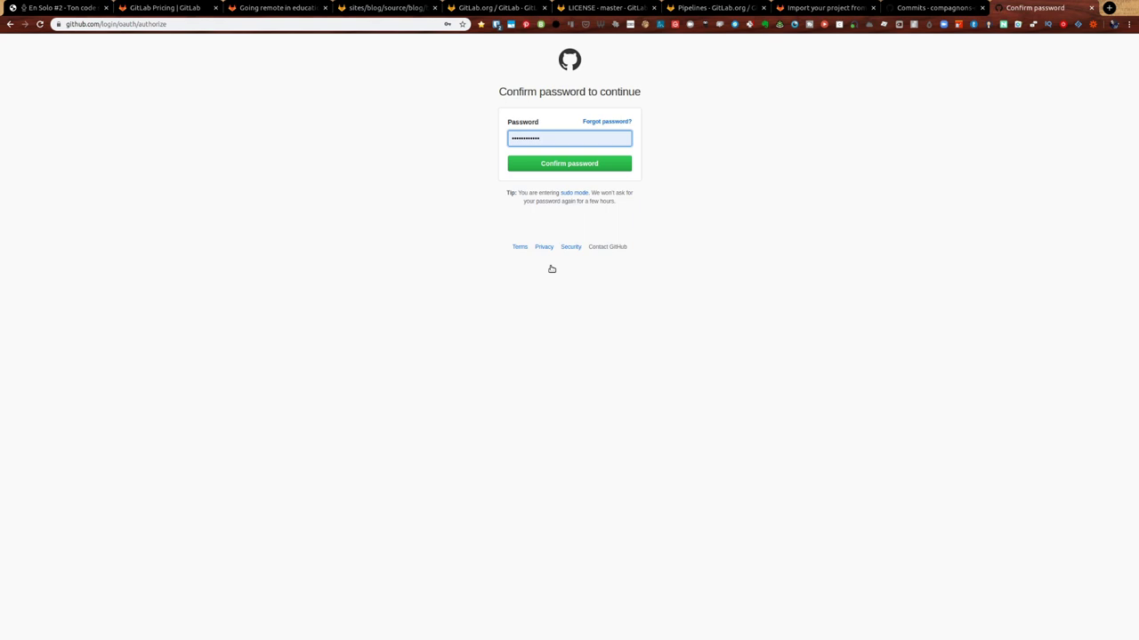
pyautogui.click(566, 164)
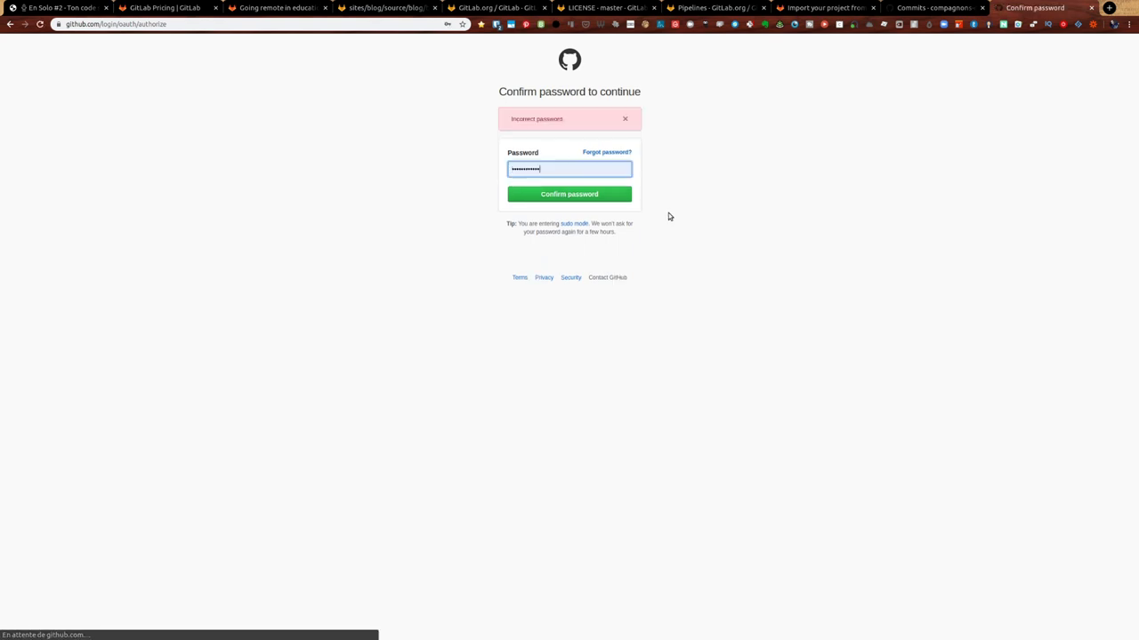
pyautogui.click(496, 24)
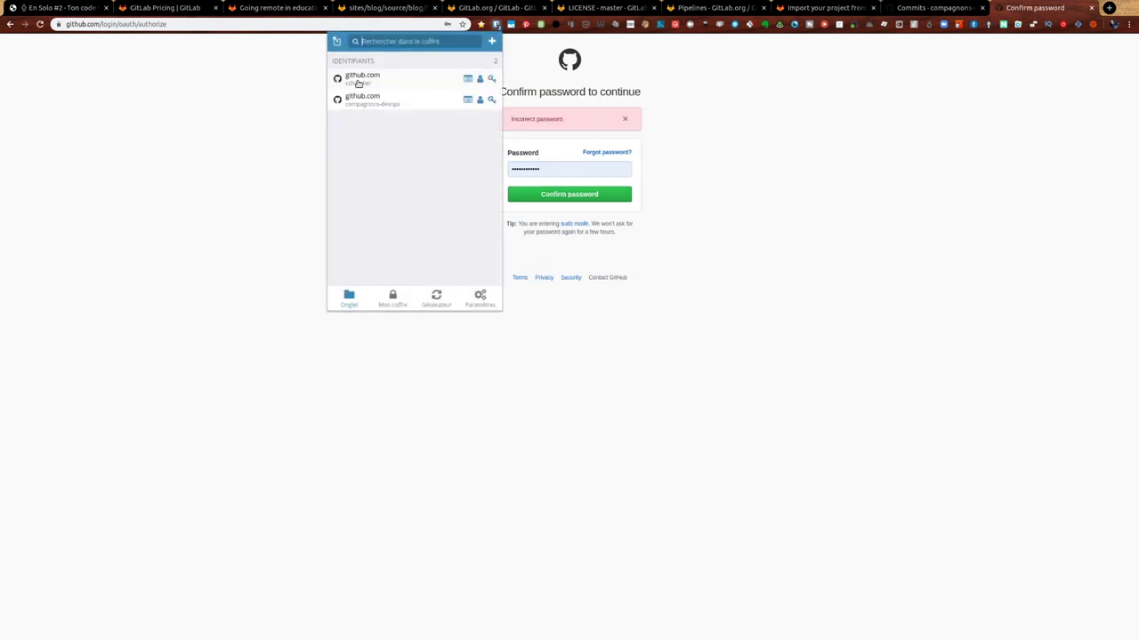
pyautogui.click(388, 102)
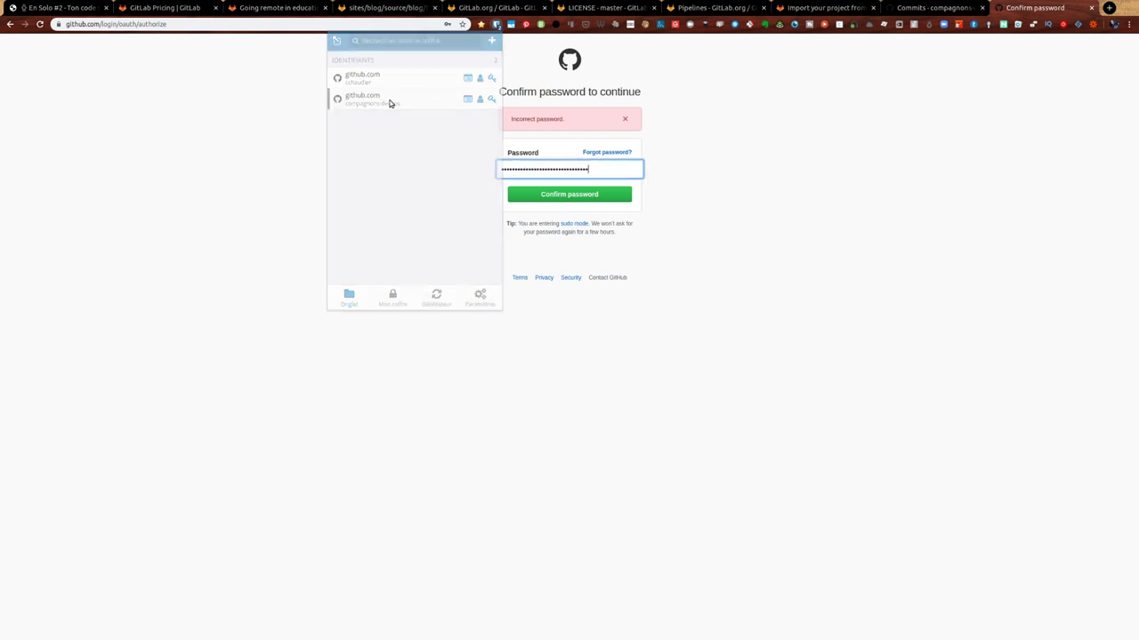
pyautogui.click(589, 194)
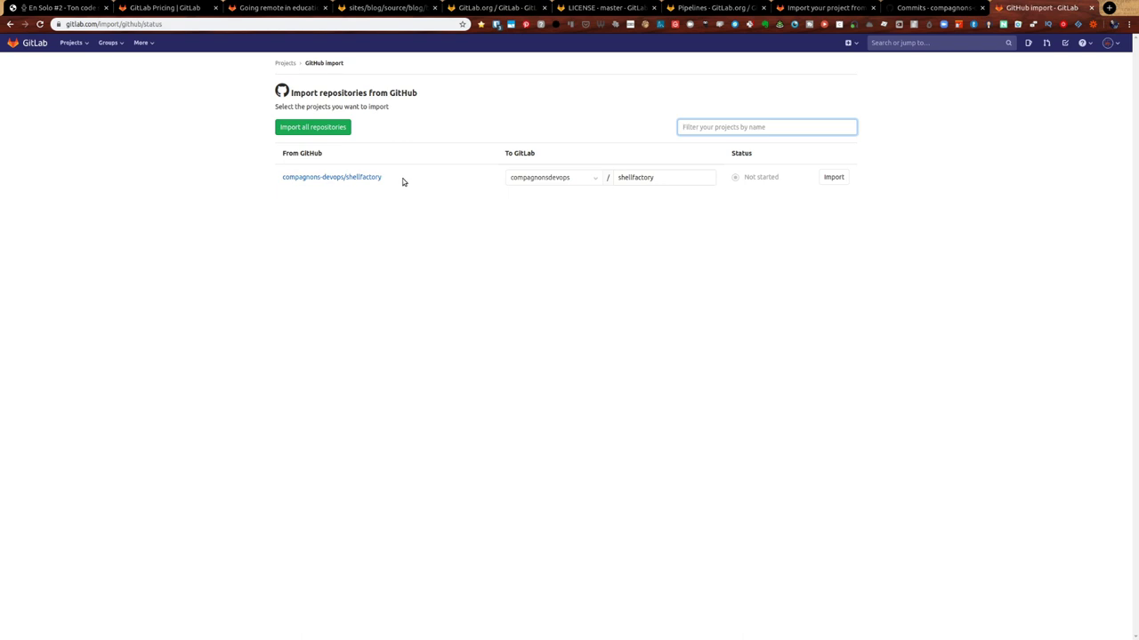
# Import compagnons-devops/shellfactory into the compagnonsdevops namespace under the project name shellfactory.
pyautogui.click(558, 181)
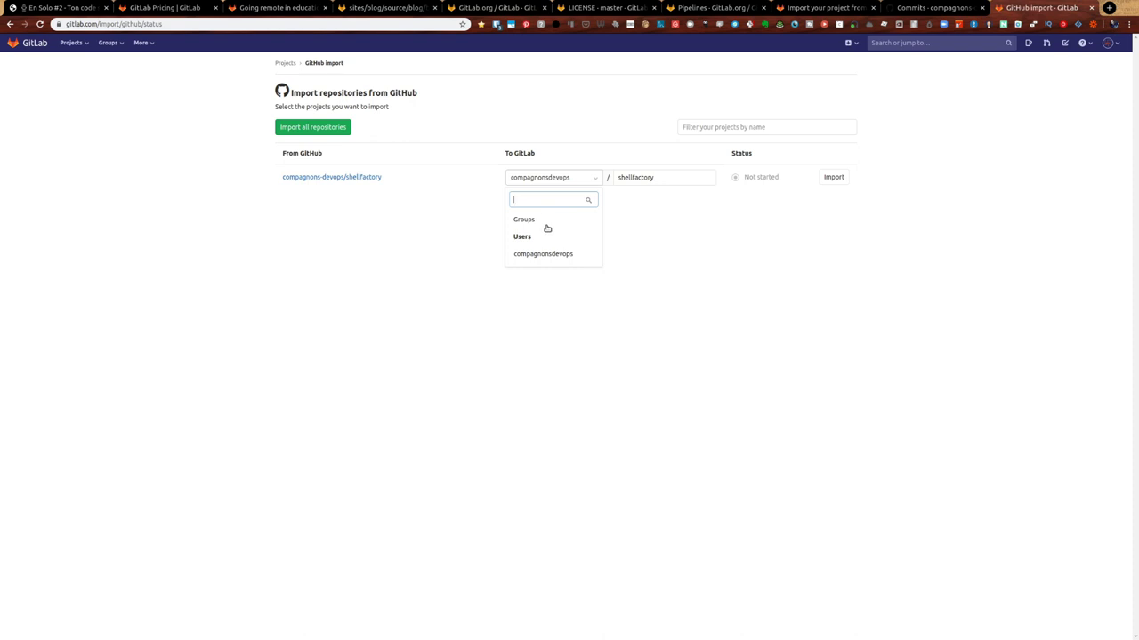
pyautogui.click(664, 179)
pyautogui.click(664, 180)
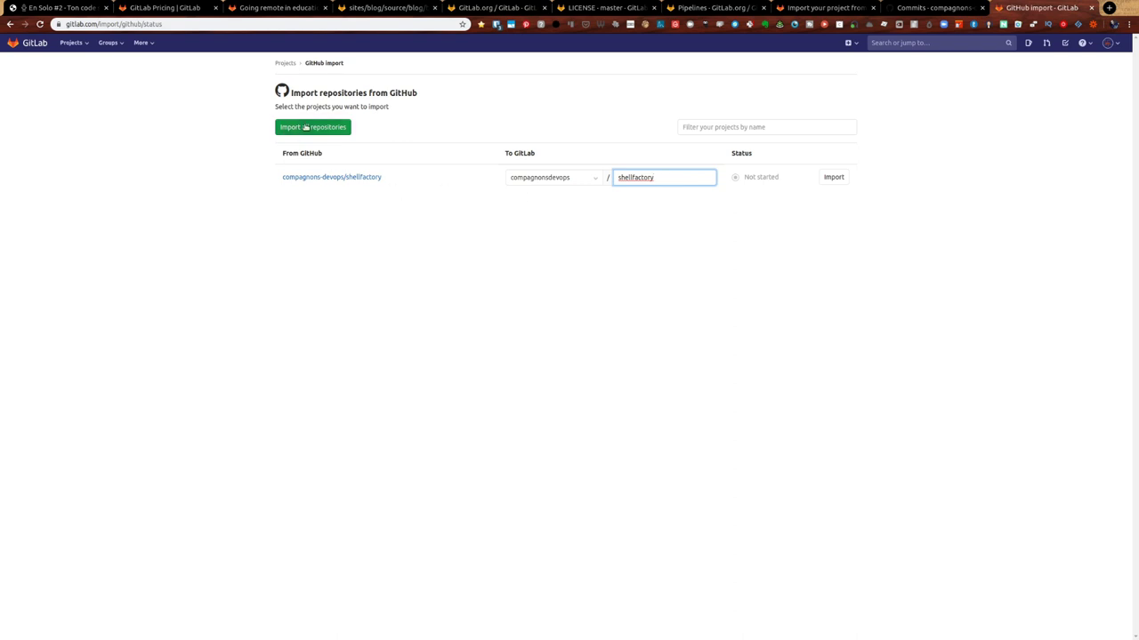
pyautogui.click(311, 130)
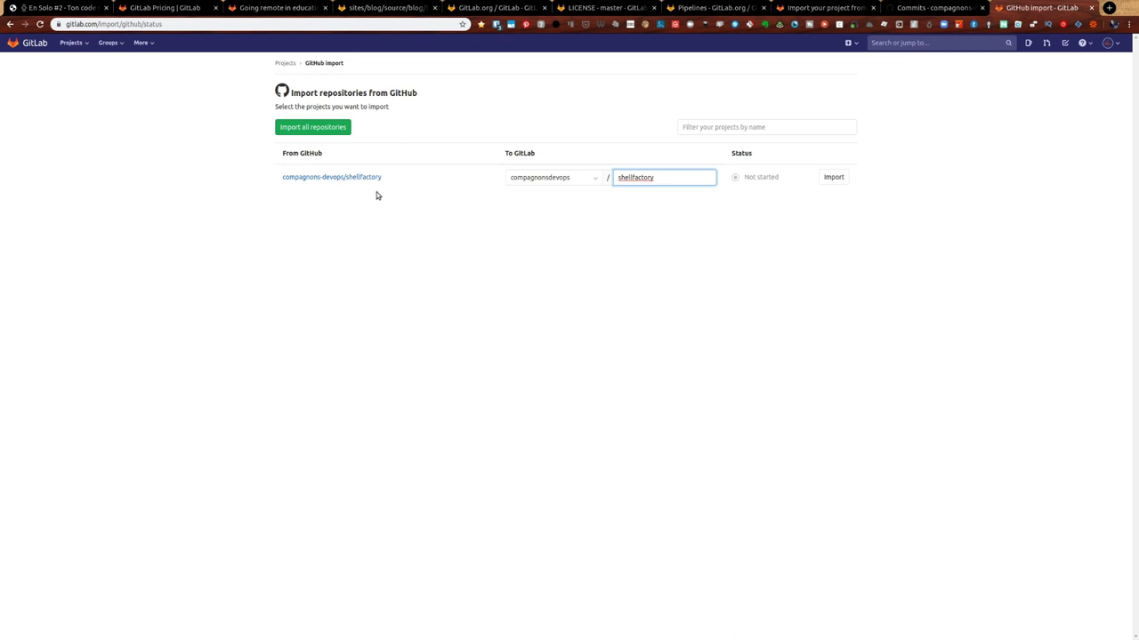
pyautogui.click(833, 178)
pyautogui.click(827, 179)
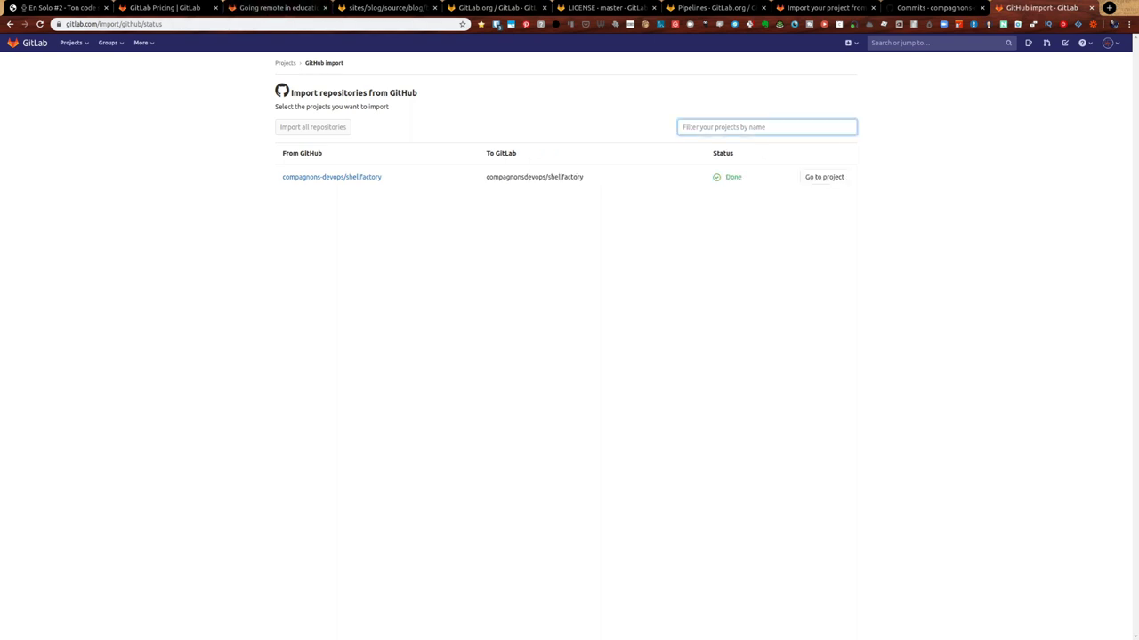
# Open the imported shellfactory project and examine its commit history and branches.
pyautogui.click(826, 177)
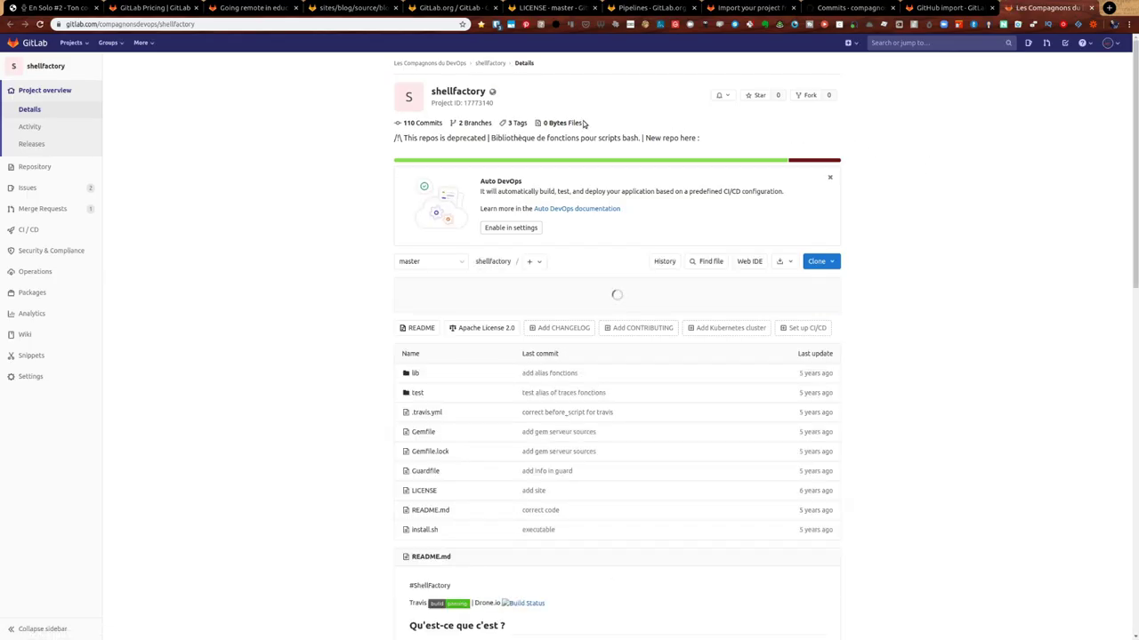
pyautogui.click(424, 125)
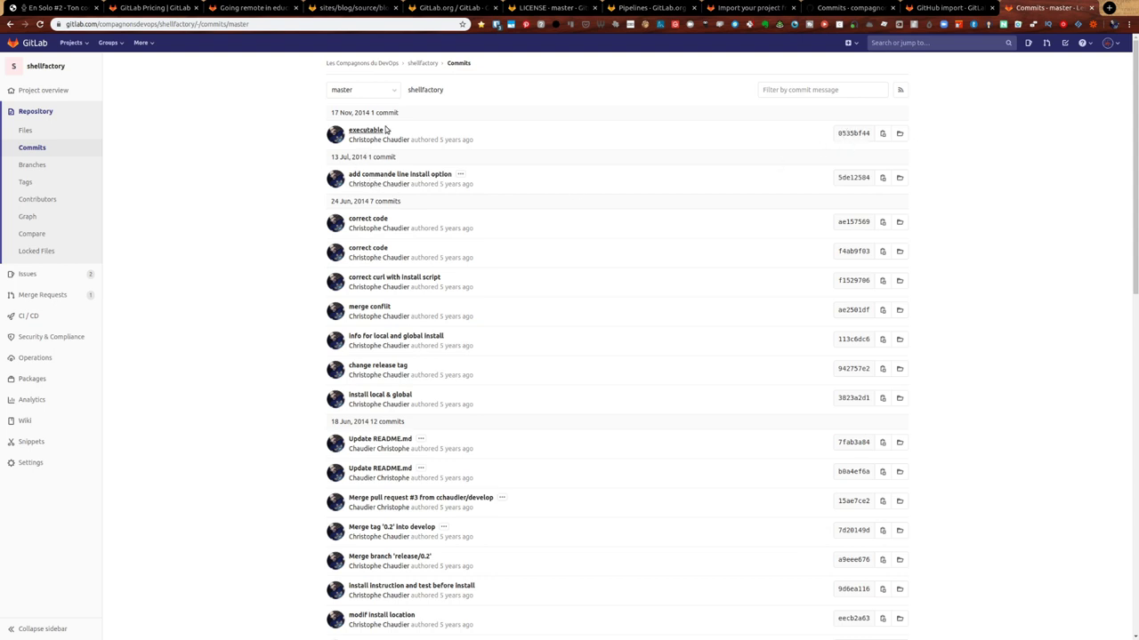
pyautogui.click(39, 166)
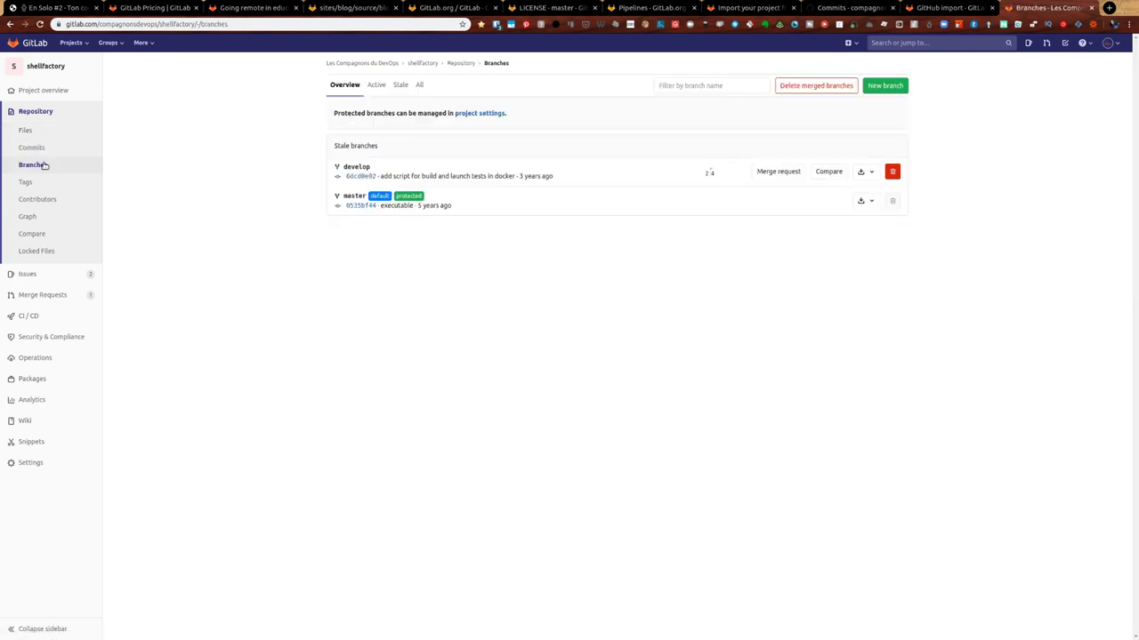
# Inspect the imported wiki's Home page, highlighting its welcome text, and view the "Develop on master" merge request.
pyautogui.moveTo(33, 389)
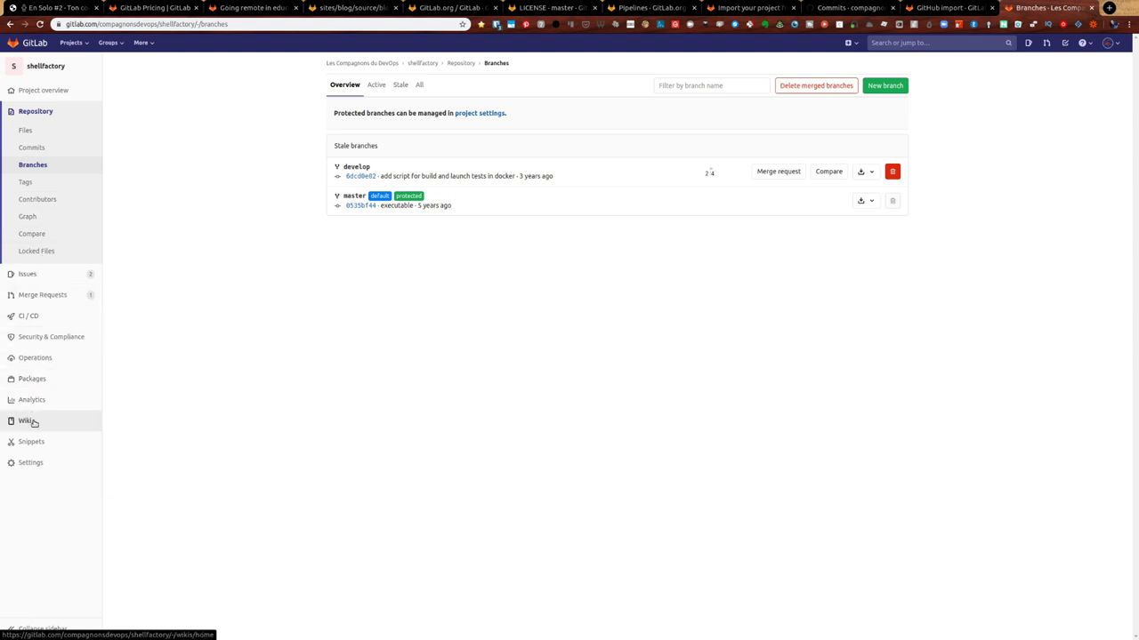
pyautogui.click(30, 423)
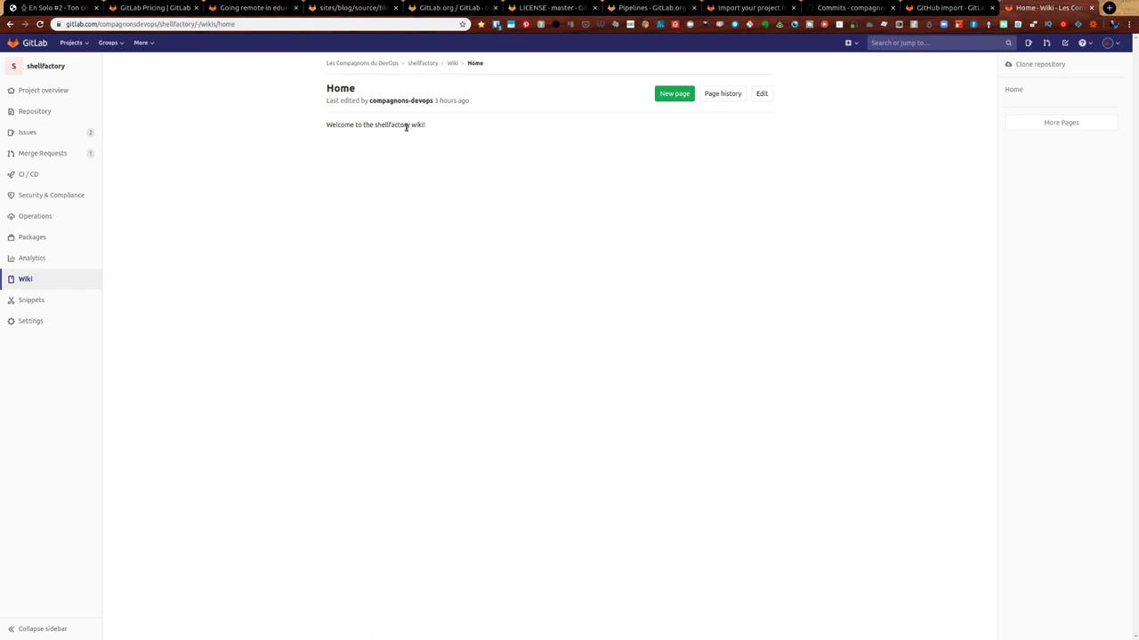
pyautogui.moveTo(331, 125); pyautogui.dragTo(422, 125)
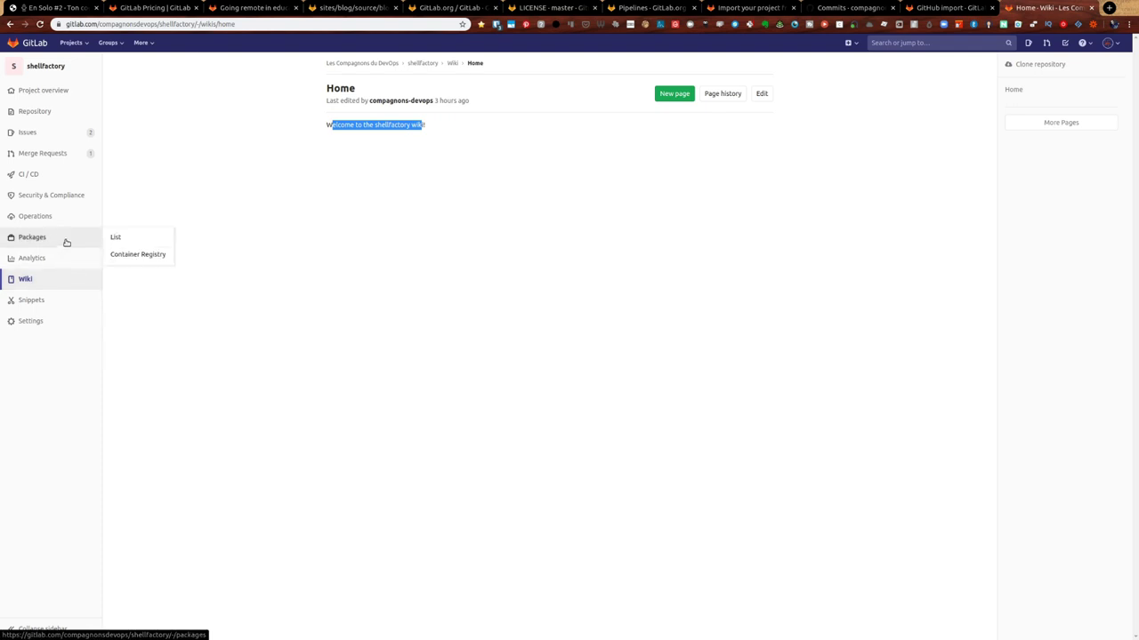
pyautogui.moveTo(65, 193)
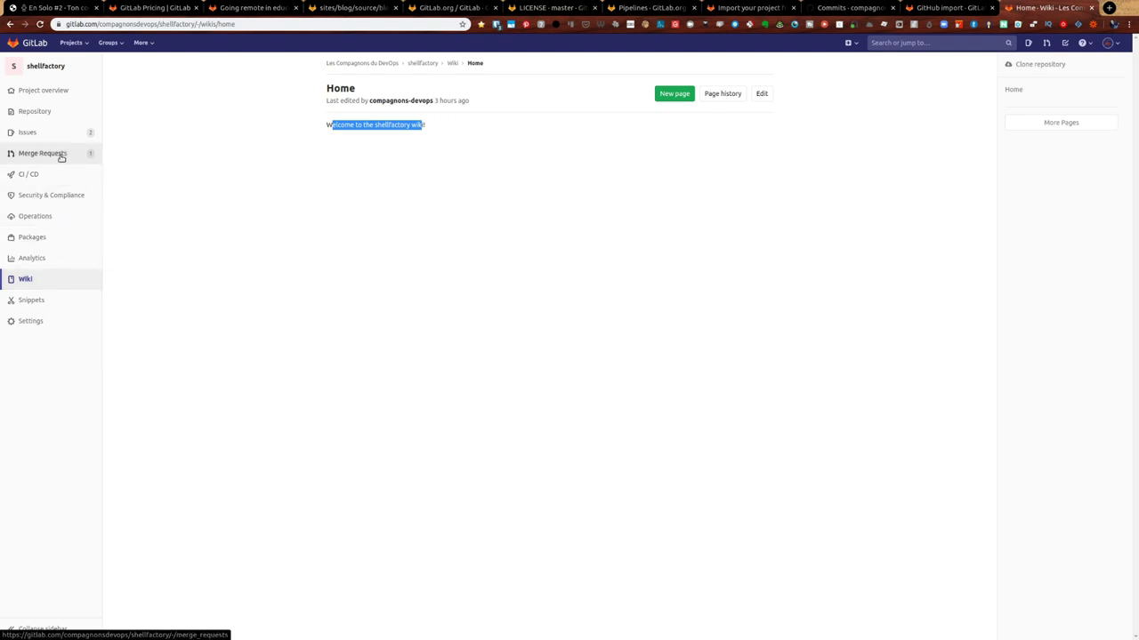
pyautogui.click(61, 157)
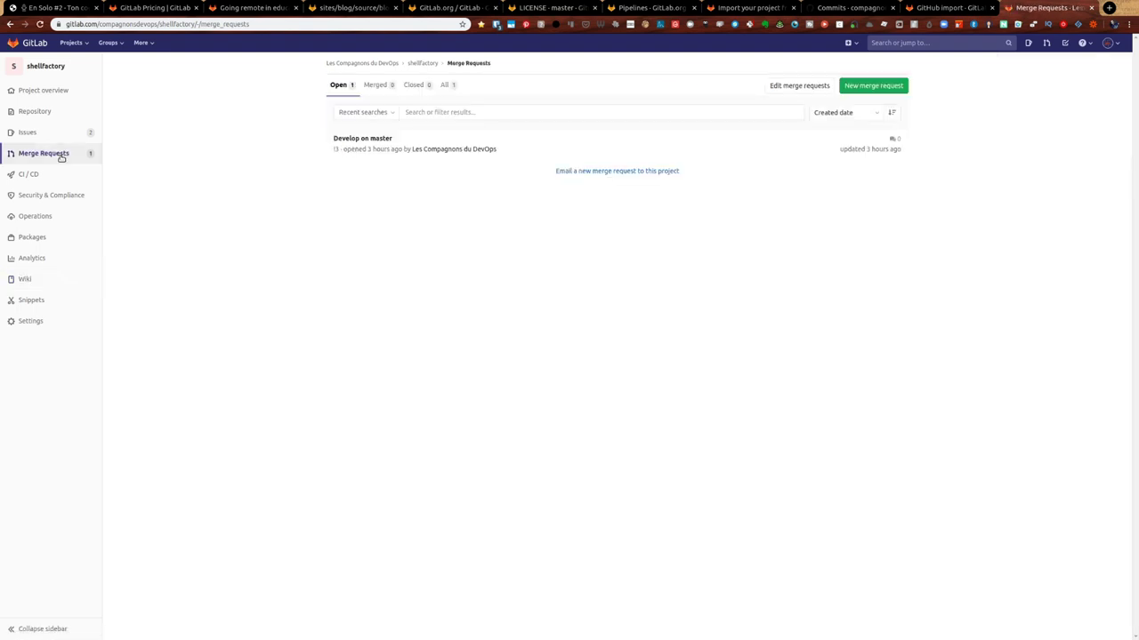
pyautogui.click(377, 141)
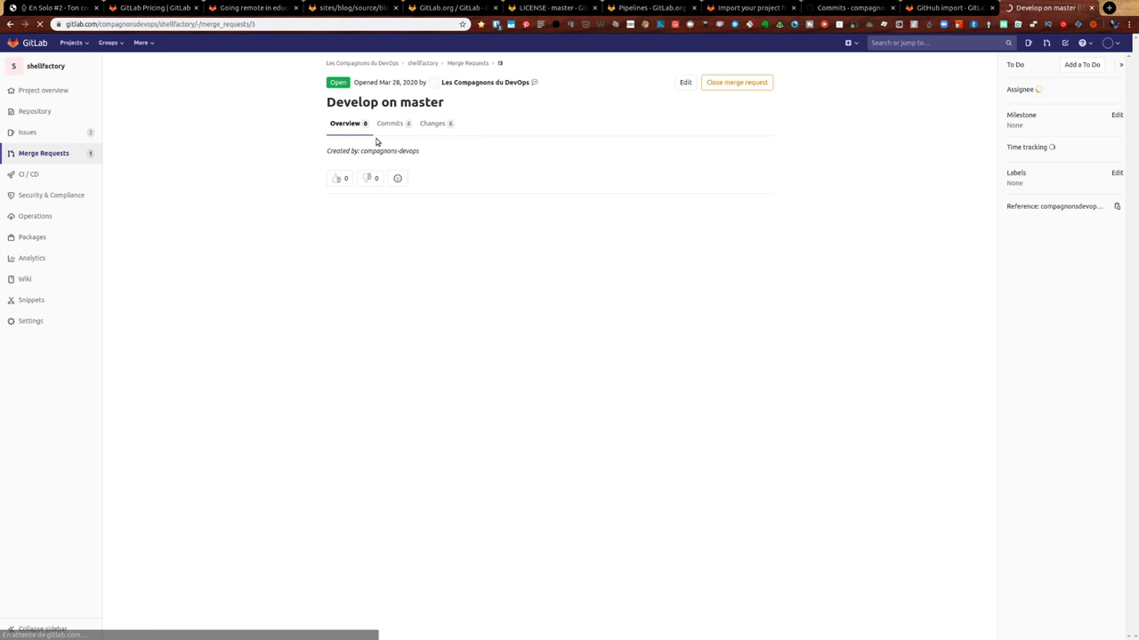
# Return to the shellfactory project's main page and copy its SSH clone URL.
pyautogui.click(422, 63)
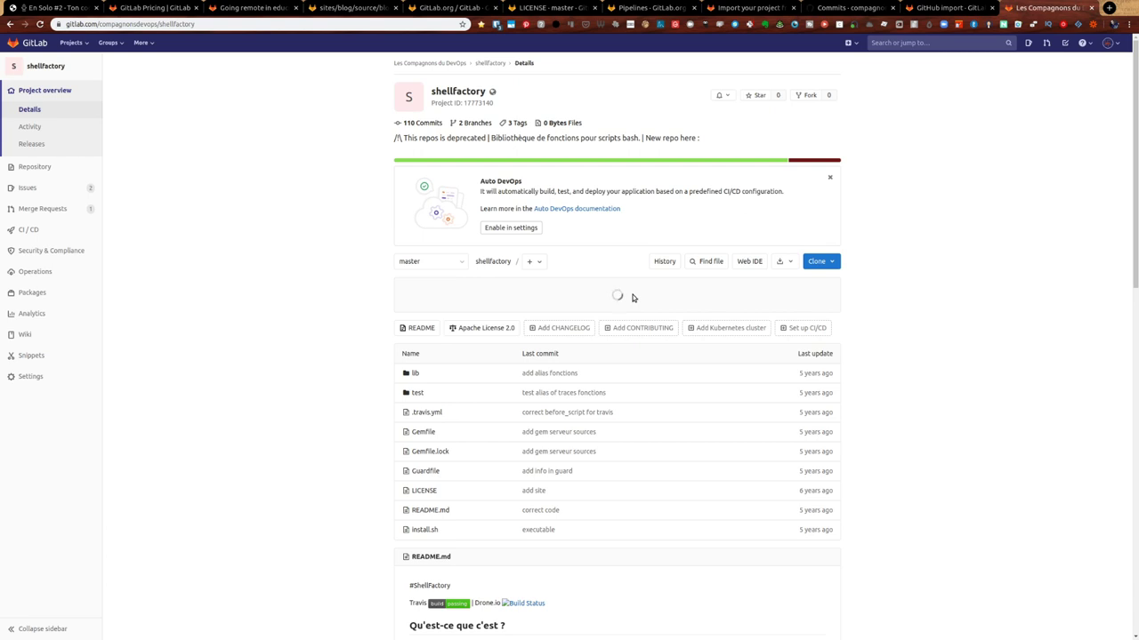
pyautogui.click(824, 264)
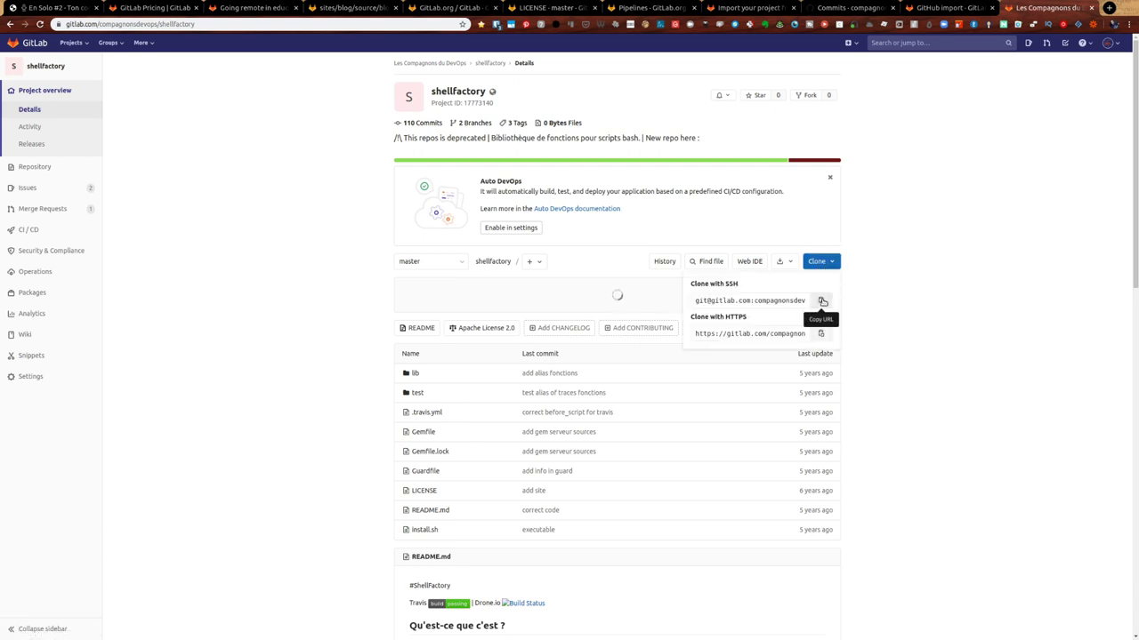
pyautogui.click(821, 301)
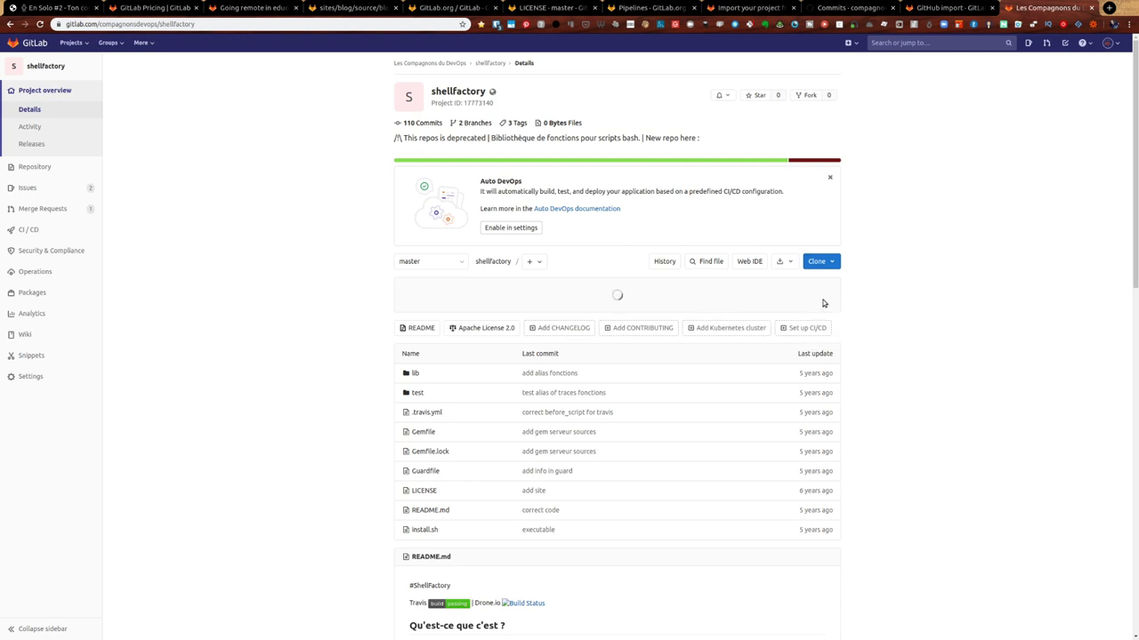
pyautogui.hotkey('alt', 'Tab')
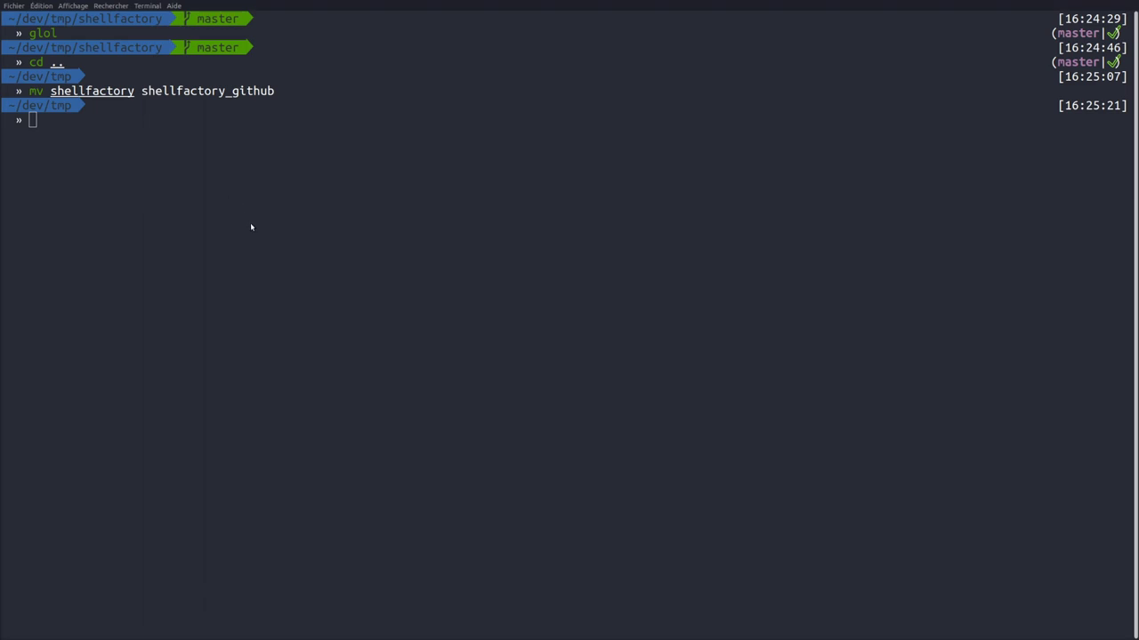
pyautogui.write('gcl')
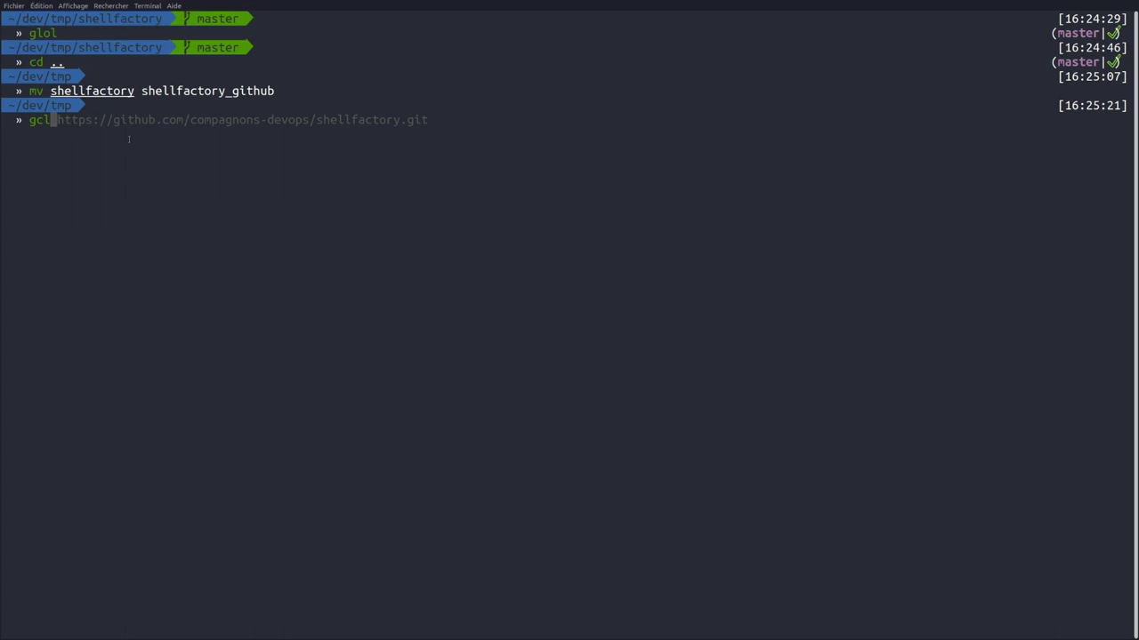
pyautogui.hotkey('ctrl', 'shift', 'v')
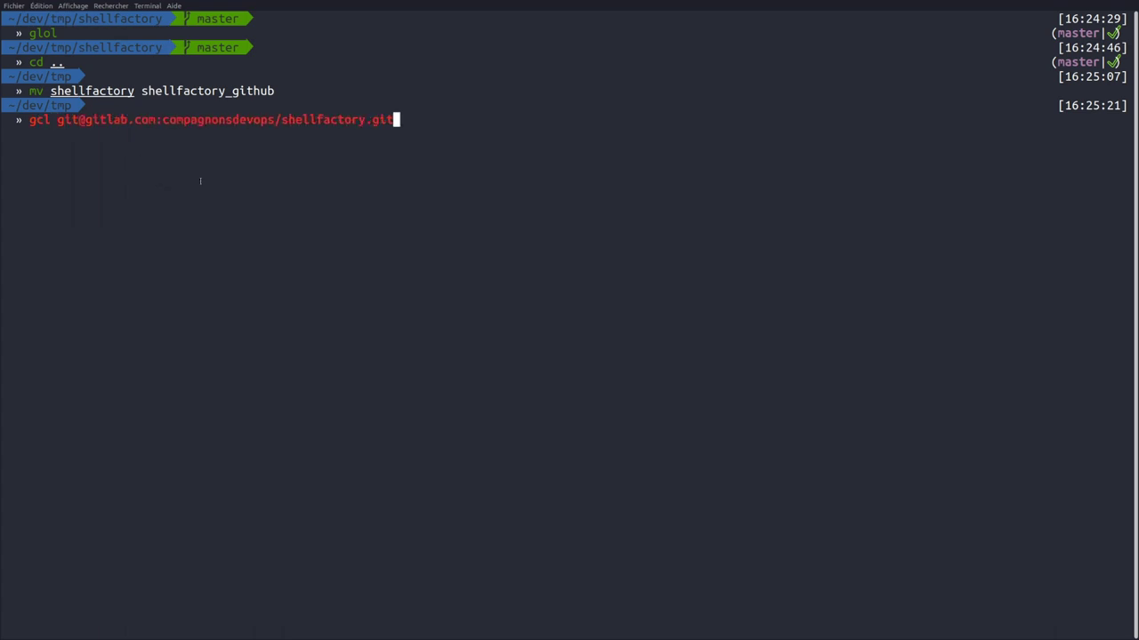
pyautogui.press('Return')
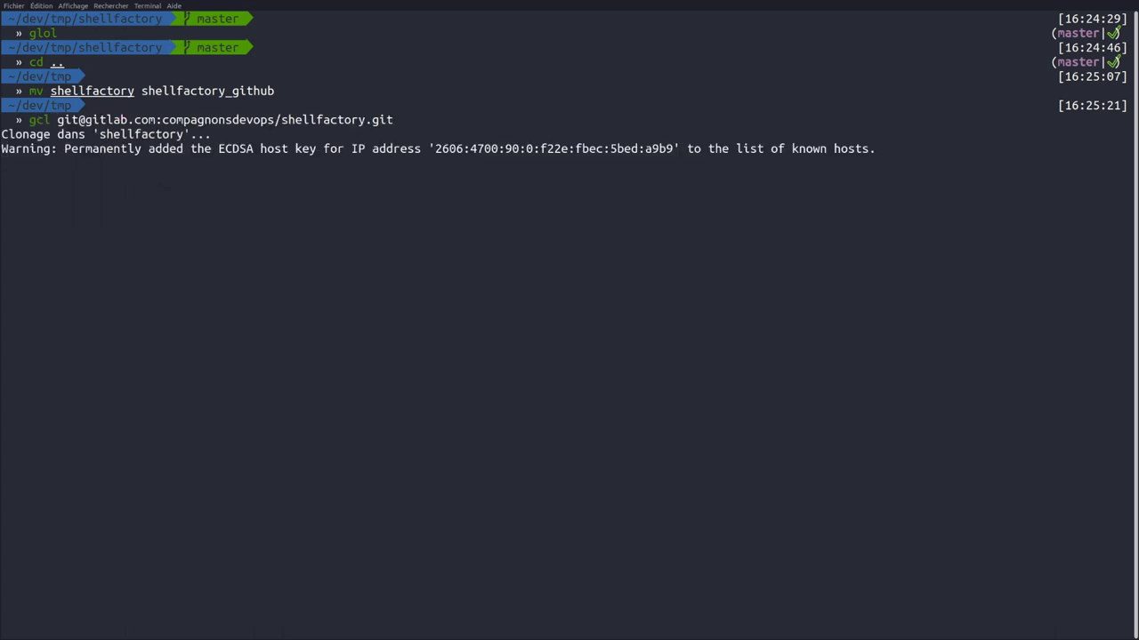
# Enter the new shellfactory clone, view its commit graph with glol and highlight the latest commit's hash.
pyautogui.write('cd sh')
pyautogui.press('Right')
pyautogui.press('Return')
pyautogui.write('gl')
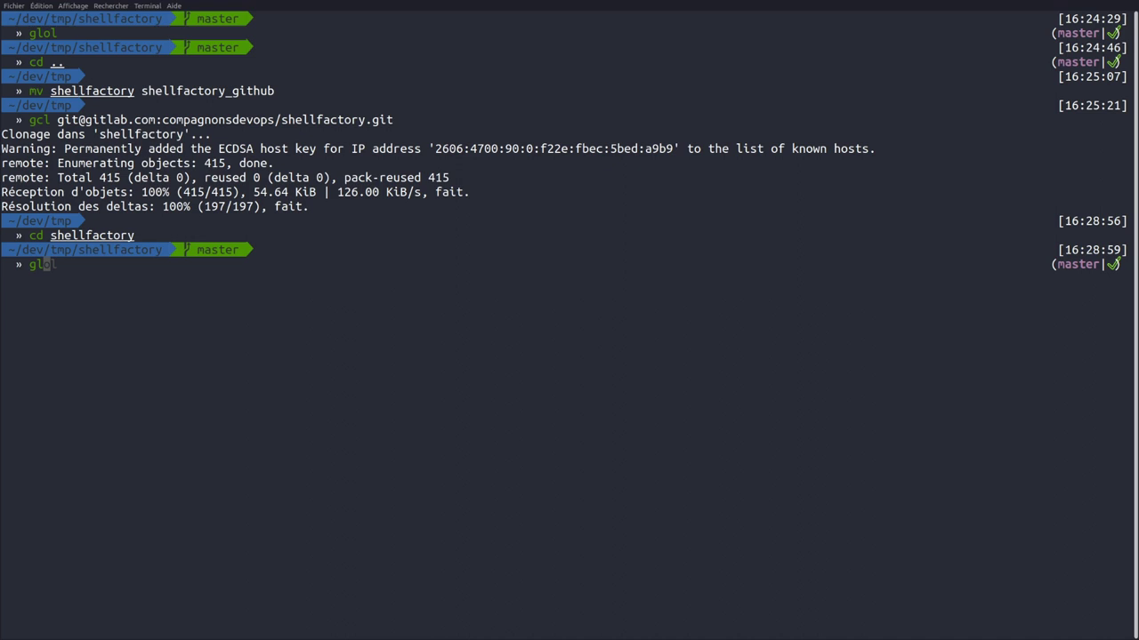
pyautogui.write('ol')
pyautogui.press('Return')
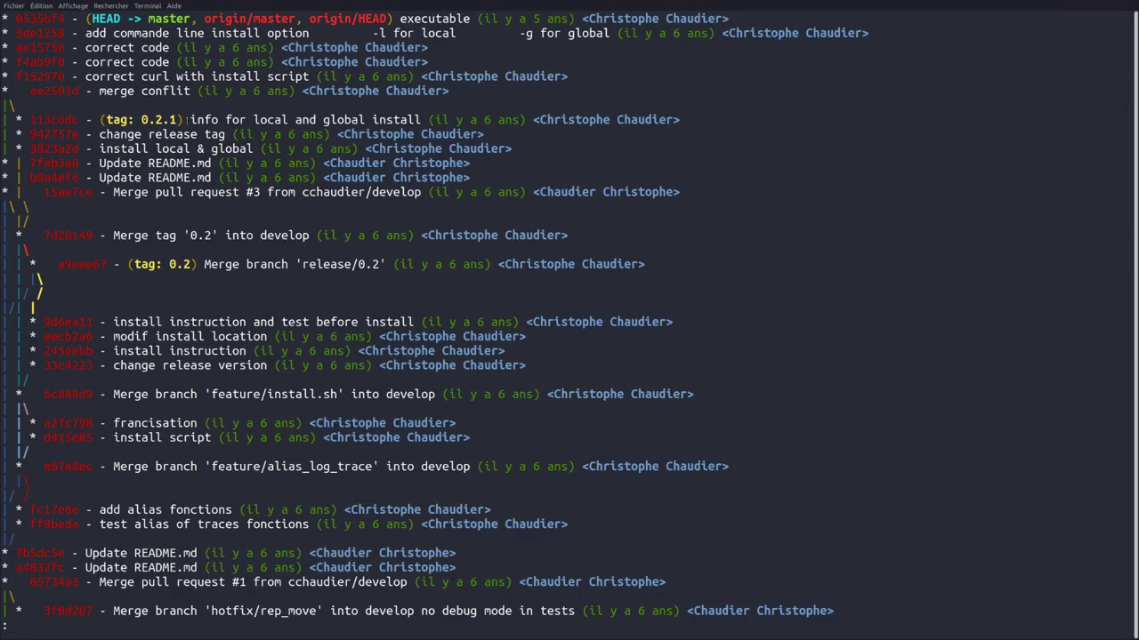
pyautogui.moveTo(9, 18); pyautogui.dragTo(66, 18)
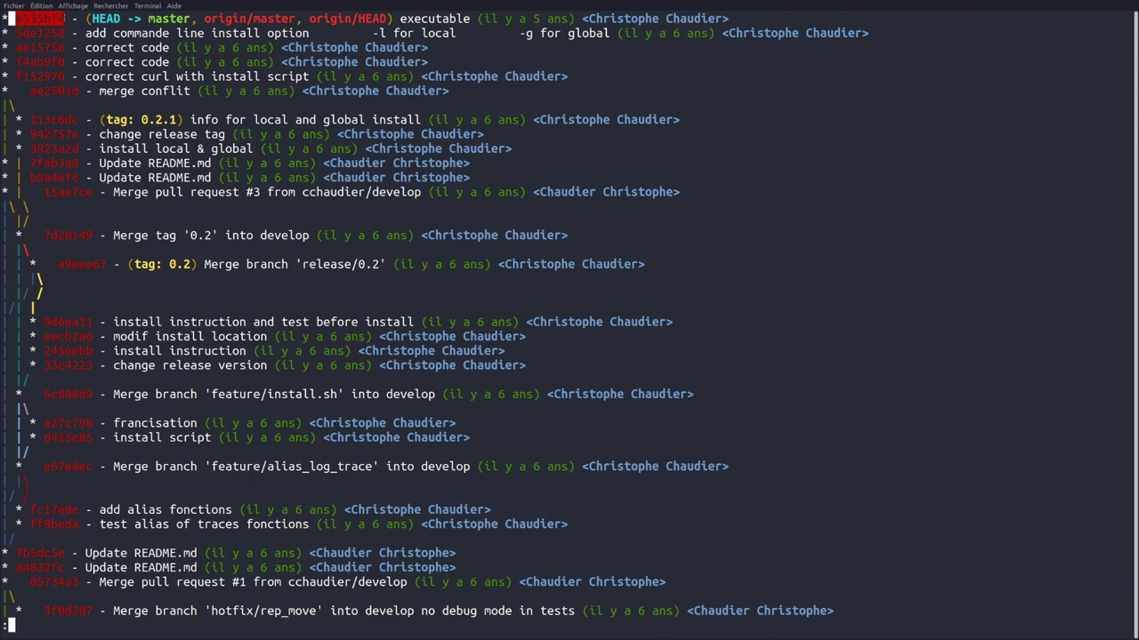